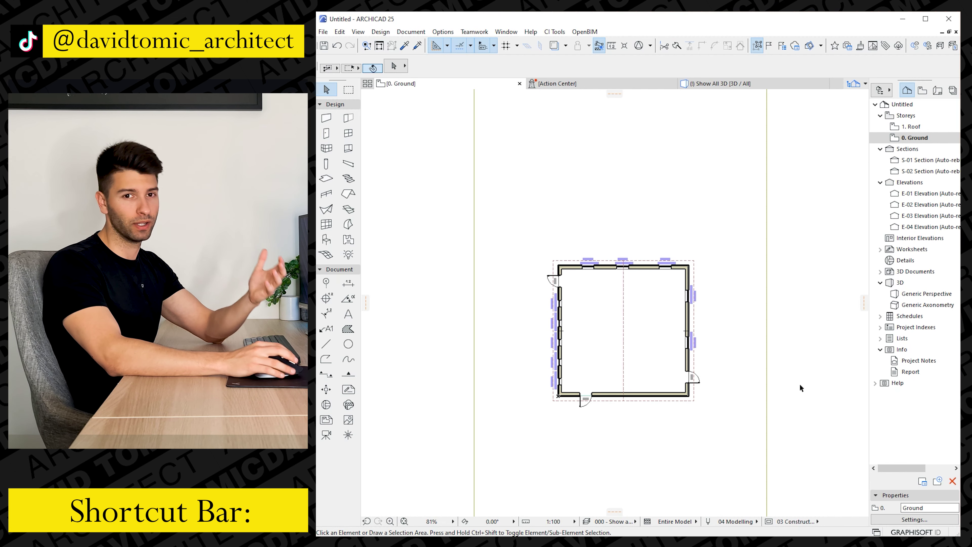
Move the E-03 elevation marker from the empty drawing area to just below the house plan
scroll(799, 383, down, 3)
mouse_move(799, 383)
middle_down()
mouse_move(725, 345)
mouse_move(560, 340)
middle_up()
mouse_move(666, 330)
middle_down()
mouse_move(531, 388)
mouse_move(613, 354)
mouse_move(666, 350)
middle_up()
scroll(528, 385, down, 4)
drag(803, 400, 543, 176)
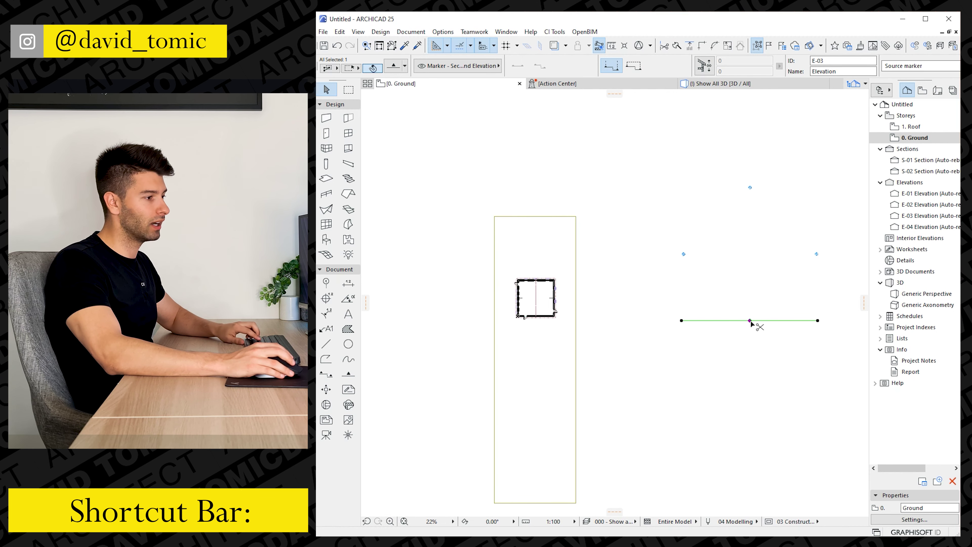
drag(750, 320, 538, 331)
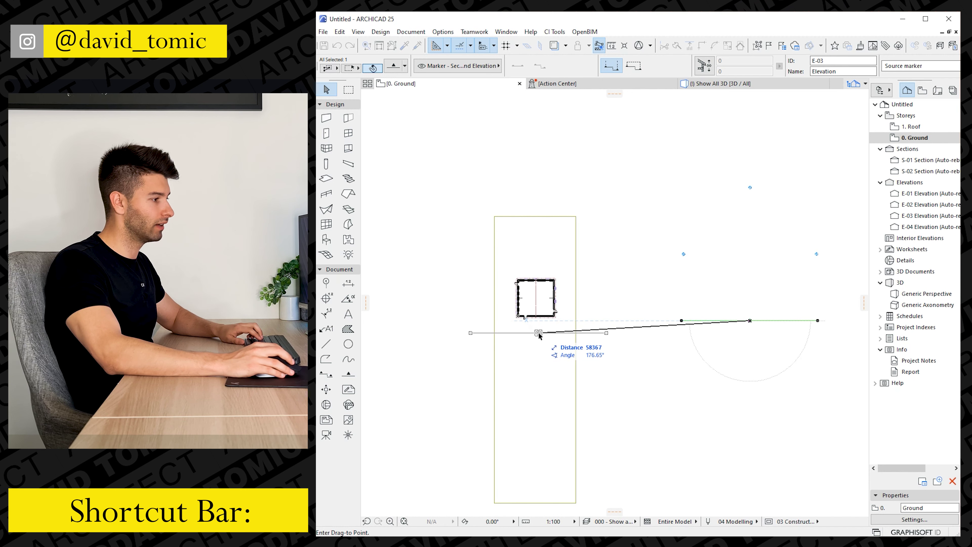
click(539, 333)
key(Escape)
Move the E-04 elevation marker to the left side of the house plan and E-02 to its right side
click(683, 254)
mouse_move(684, 254)
mouse_down()
mouse_move(497, 289)
mouse_move(496, 303)
mouse_up()
click(495, 303)
click(817, 255)
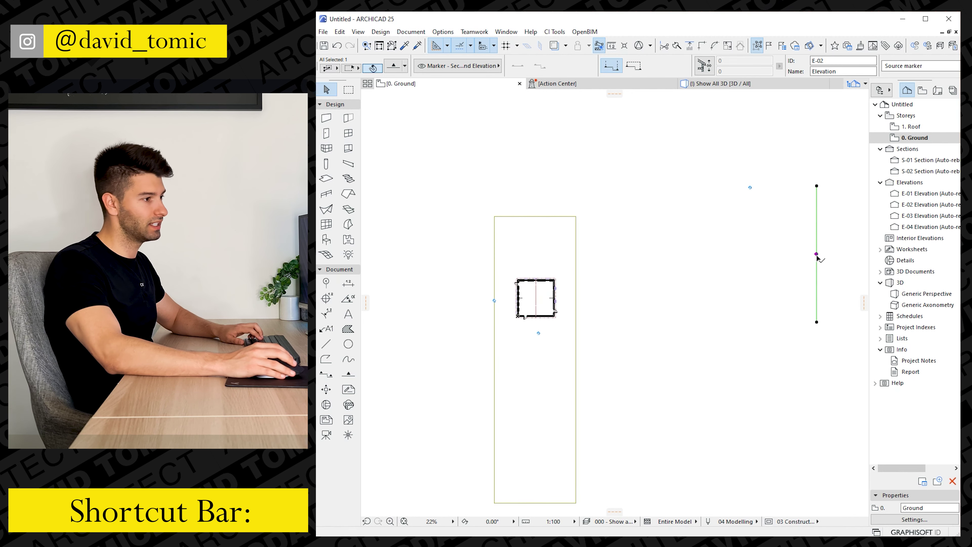
mouse_move(817, 255)
mouse_down()
mouse_move(680, 269)
mouse_move(575, 301)
mouse_up()
click(575, 300)
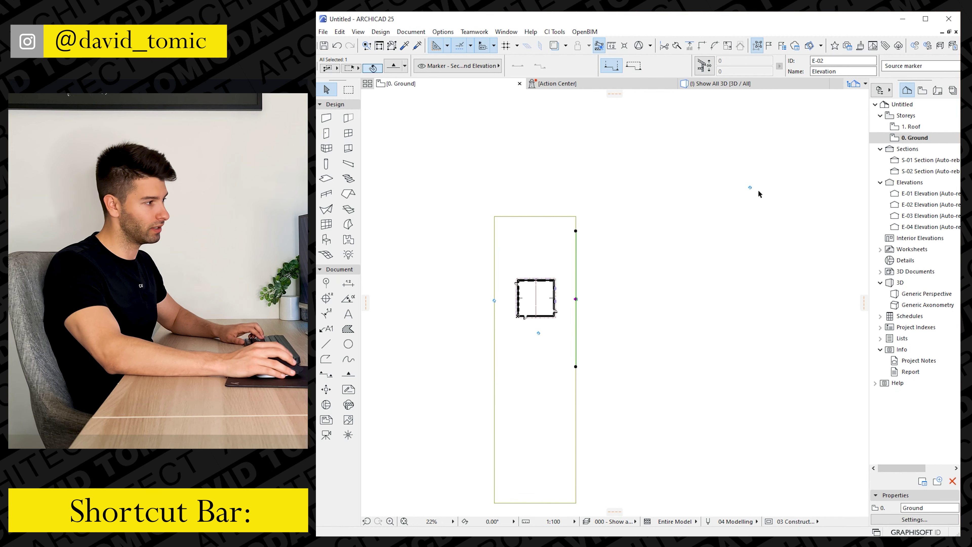
Move the E-01 elevation marker to just above the house plan, centred on the building
click(750, 188)
drag(750, 187, 513, 238)
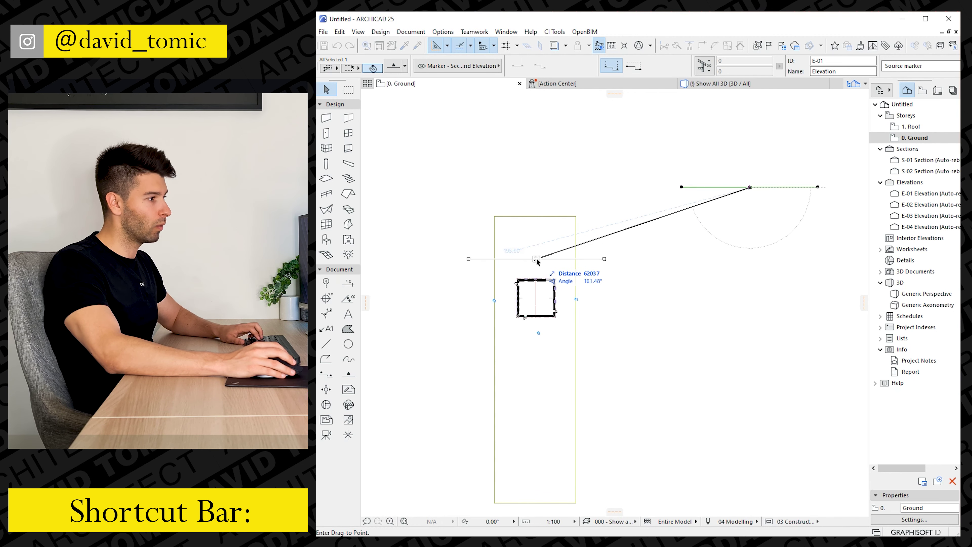
click(536, 259)
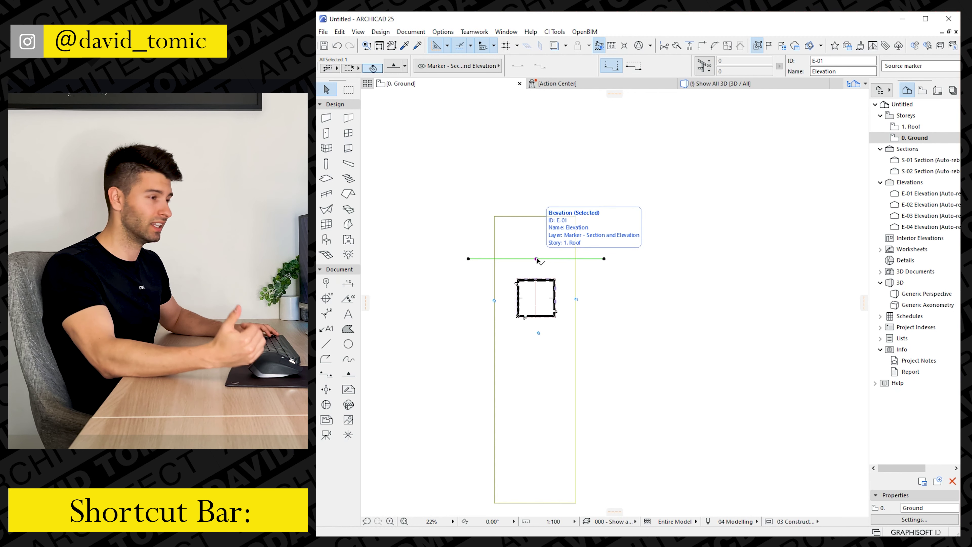
key(Escape)
Shift the E-03 elevation marker slightly farther below the house plan with the Drag command
scroll(531, 298, up, 5)
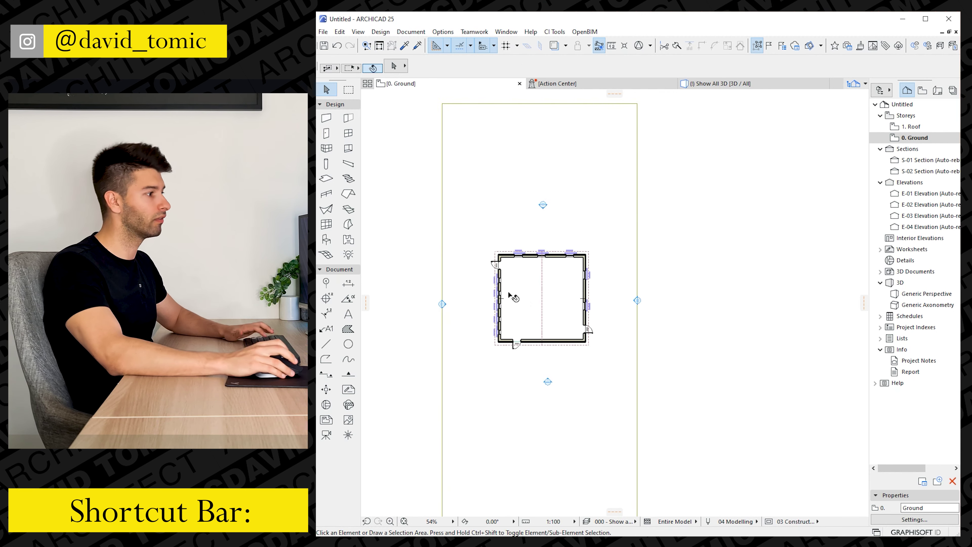
click(555, 403)
key(ctrl+d)
click(555, 403)
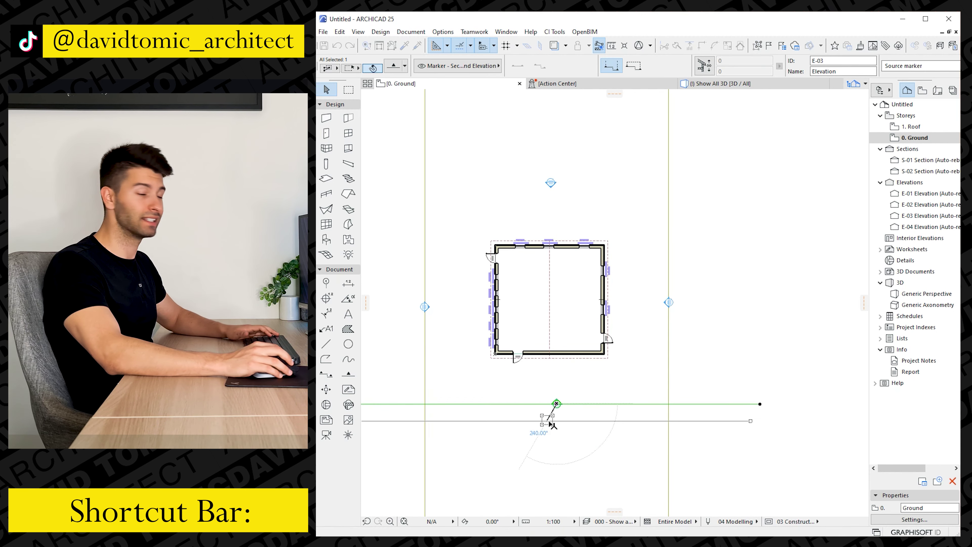
click(547, 420)
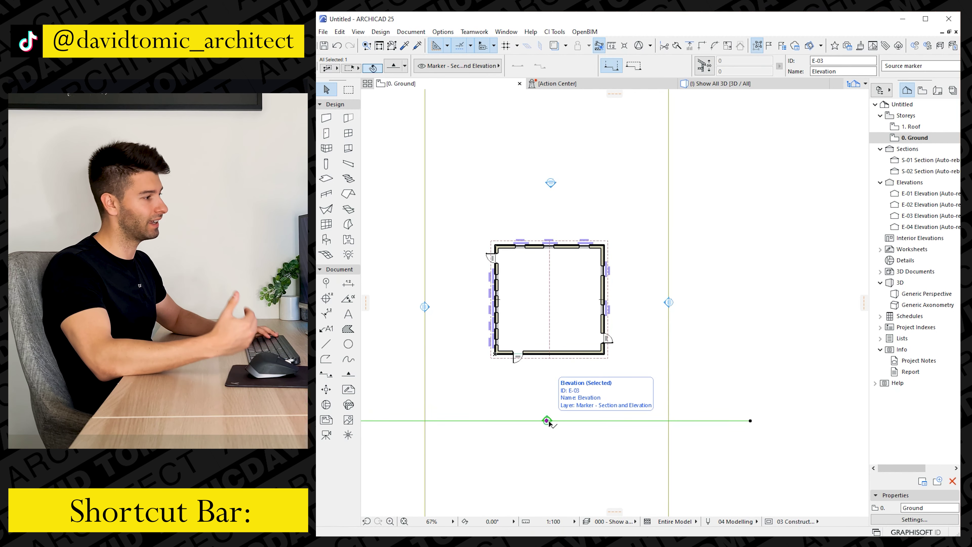
key(Escape)
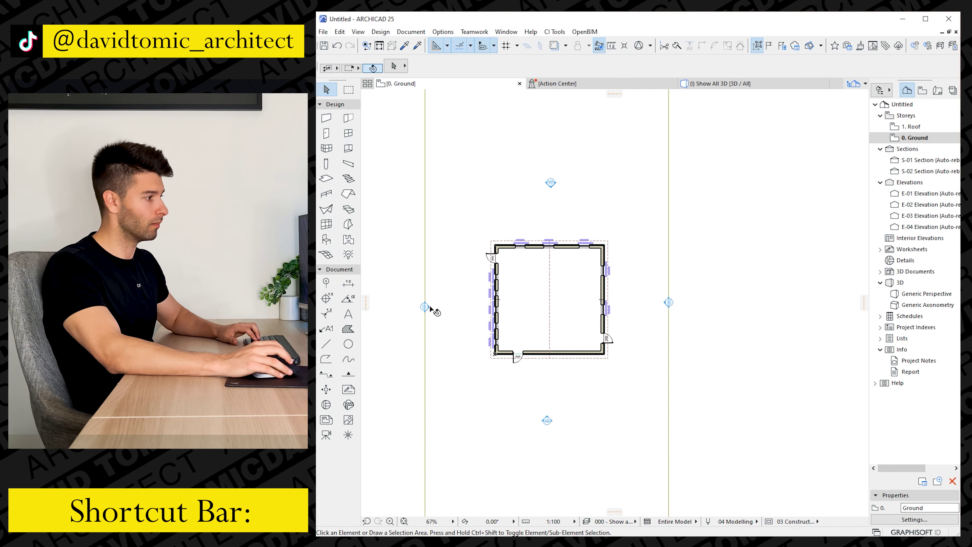
Drag the E-04 and E-02 elevation markers inward, closer to the left and right walls of the house
click(425, 306)
key(ctrl+d)
click(425, 307)
click(444, 306)
click(669, 303)
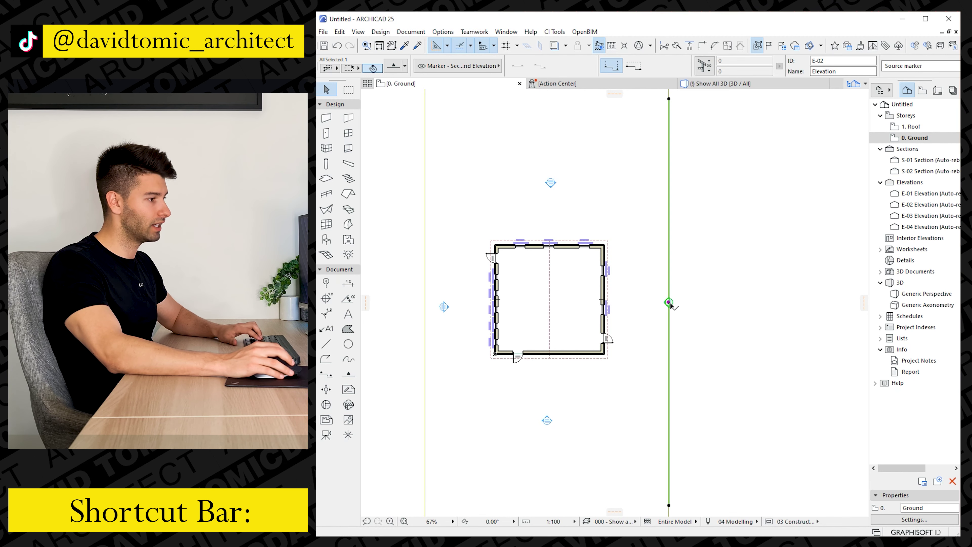
key(ctrl+d)
click(669, 303)
click(646, 302)
key(Escape)
Shorten the E-02 elevation line at both ends so it extends only slightly past the house walls
middle_drag(505, 310, 527, 294)
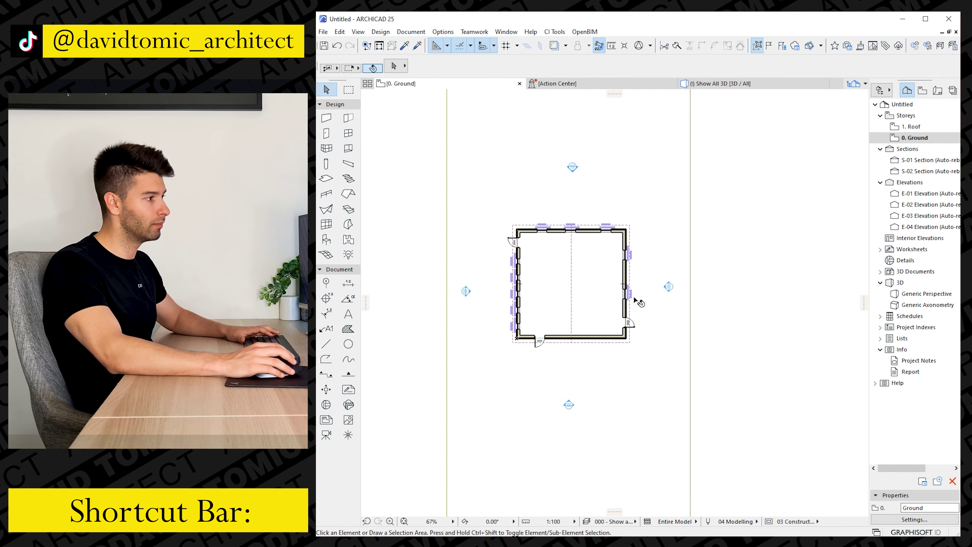
click(668, 287)
scroll(668, 288, down, 2)
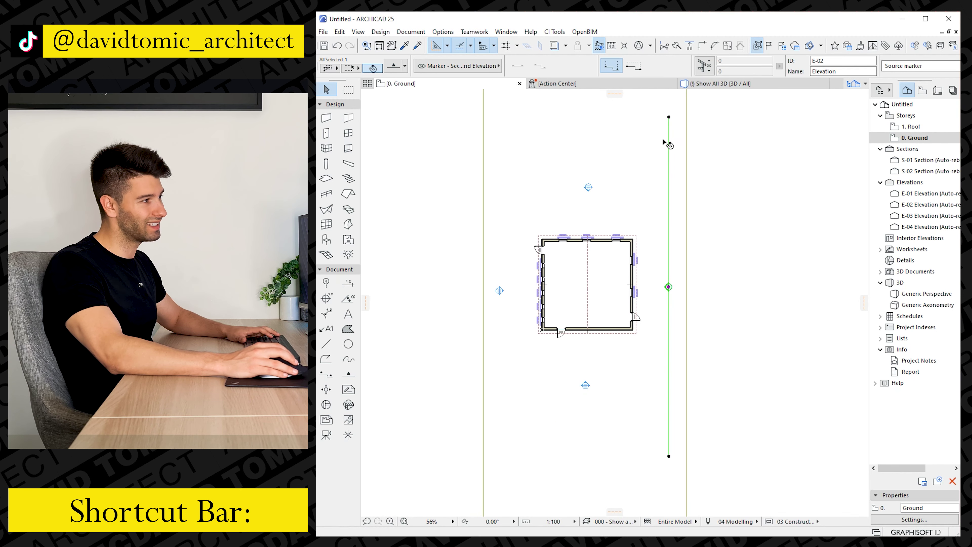
click(670, 118)
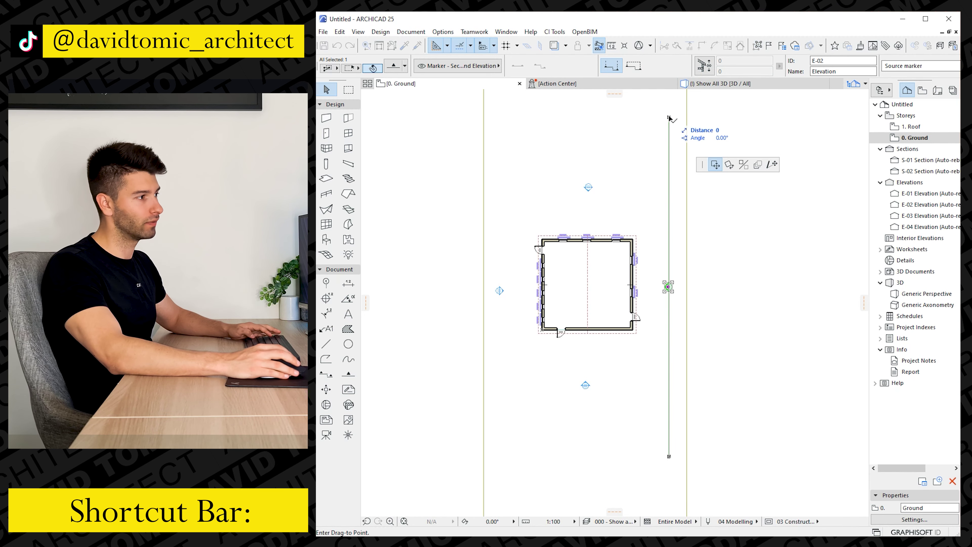
click(773, 165)
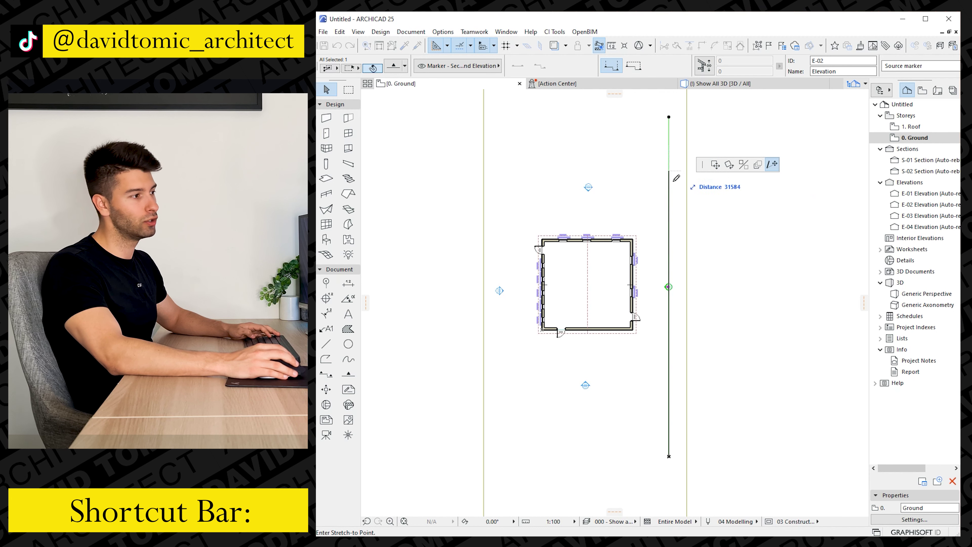
click(611, 229)
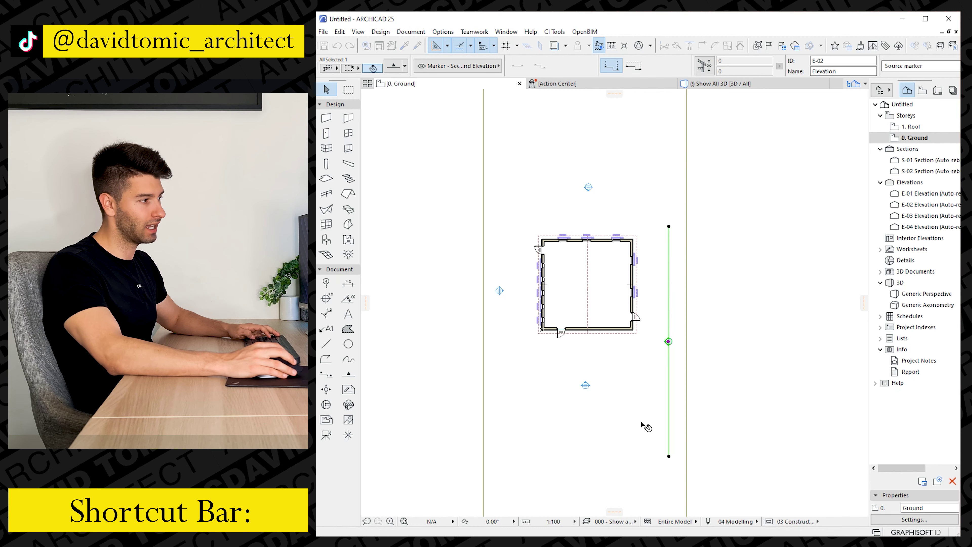
click(669, 456)
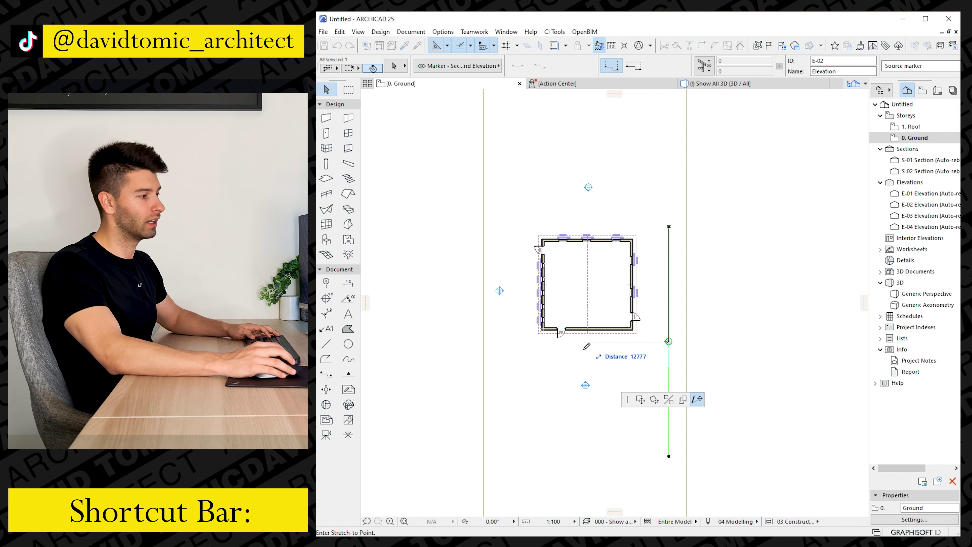
click(586, 342)
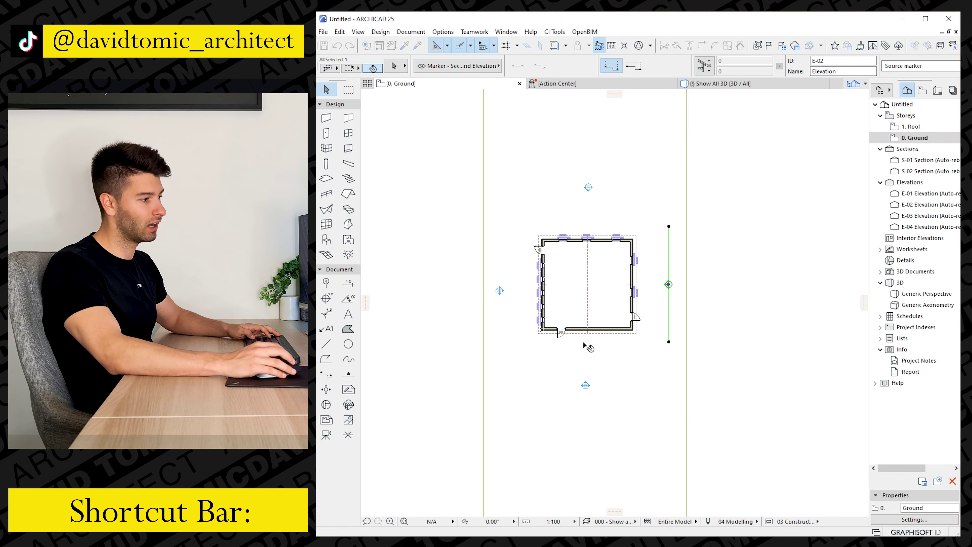
click(585, 385)
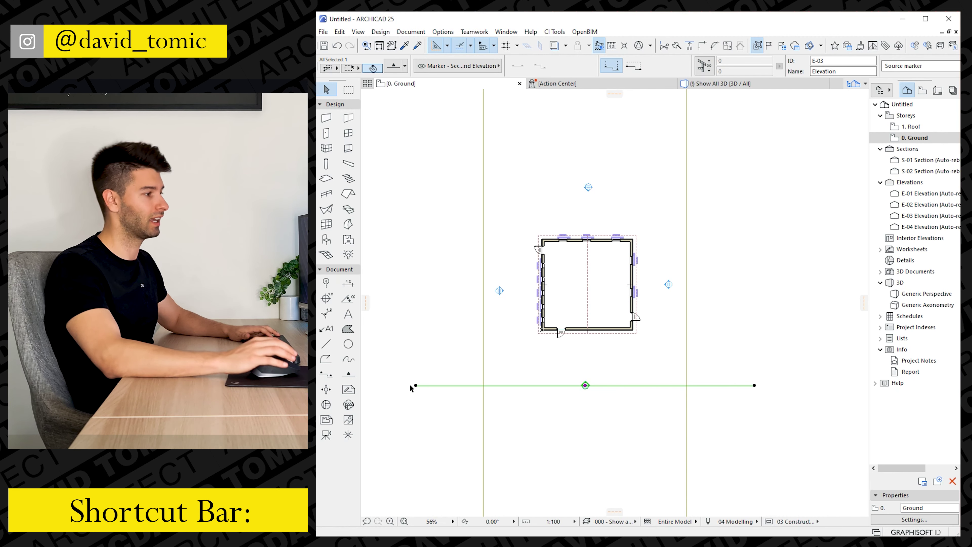
key(Escape)
Examine the elevation markers around the house plan, including the ID and layout reference on E-03
scroll(579, 400, up, 8)
scroll(588, 354, up, 1)
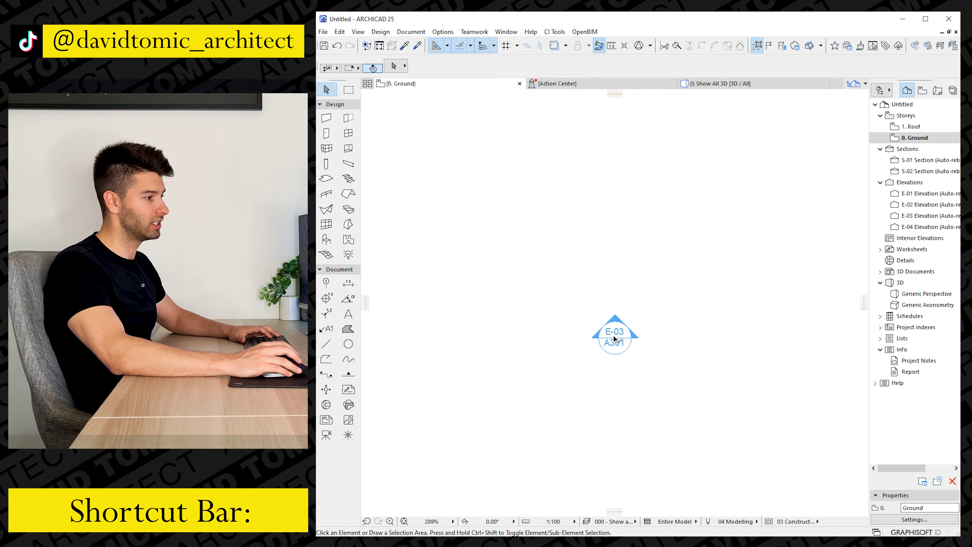
scroll(630, 334, down, 3)
middle_drag(662, 303, 505, 501)
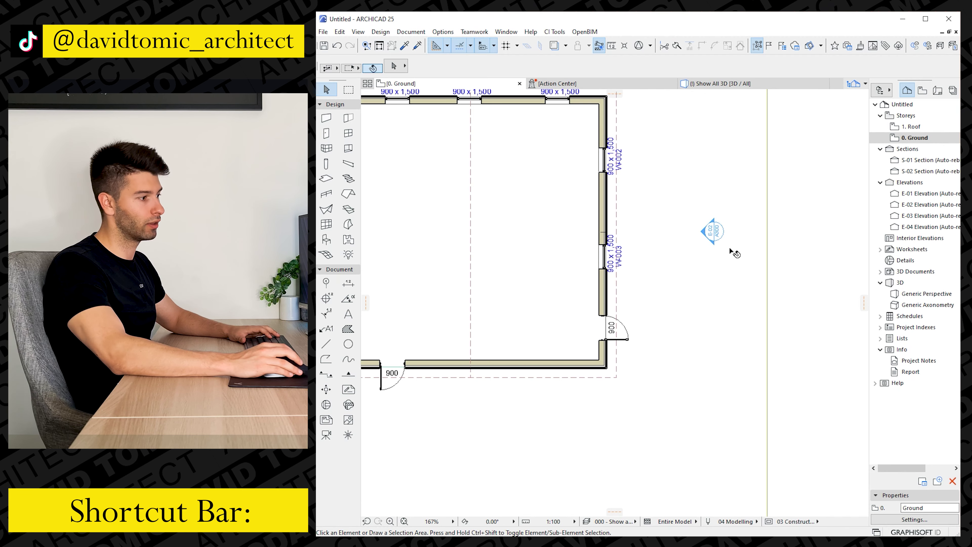
middle_drag(697, 240, 821, 502)
middle_drag(439, 514, 699, 317)
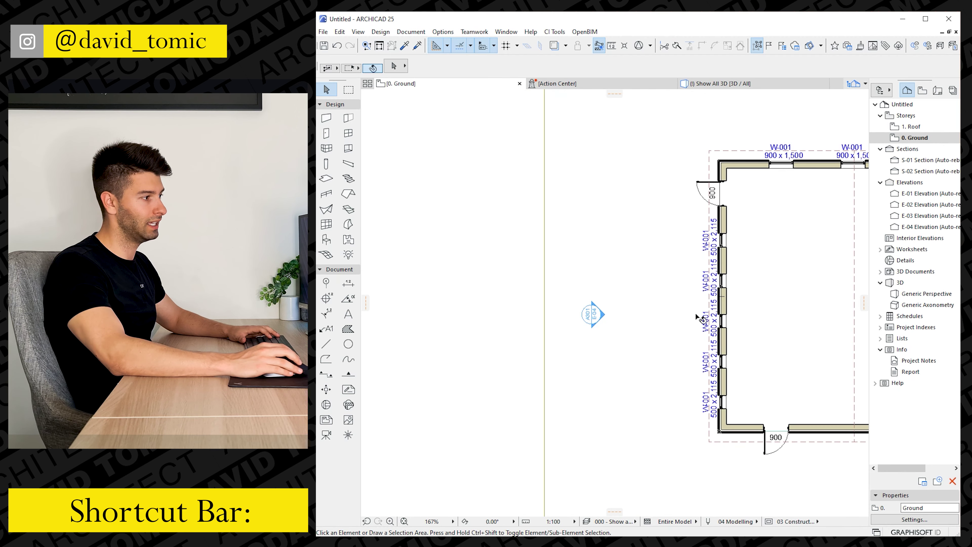
scroll(589, 307, up, 2)
scroll(588, 295, down, 1)
scroll(588, 298, down, 4)
middle_drag(729, 354, 587, 347)
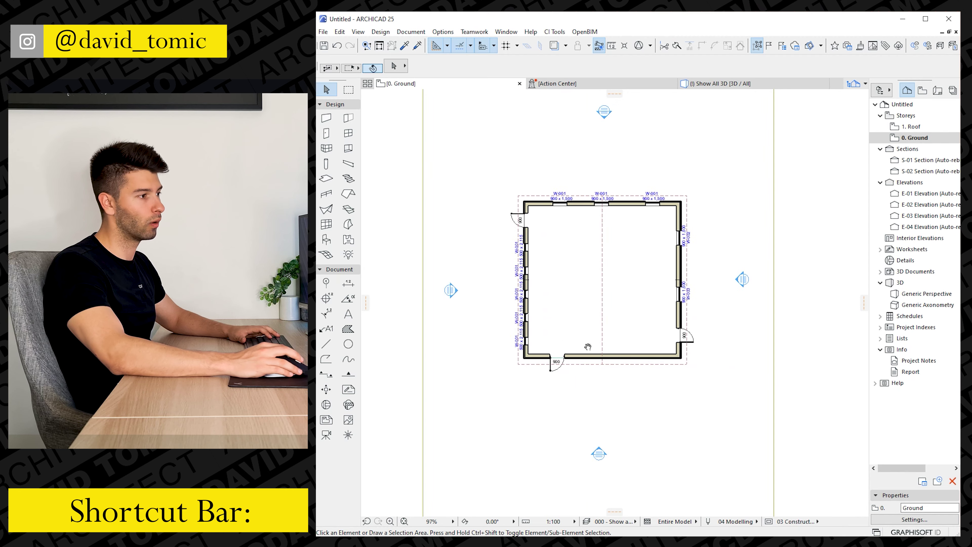
scroll(587, 466, up, 8)
middle_drag(627, 430, 608, 380)
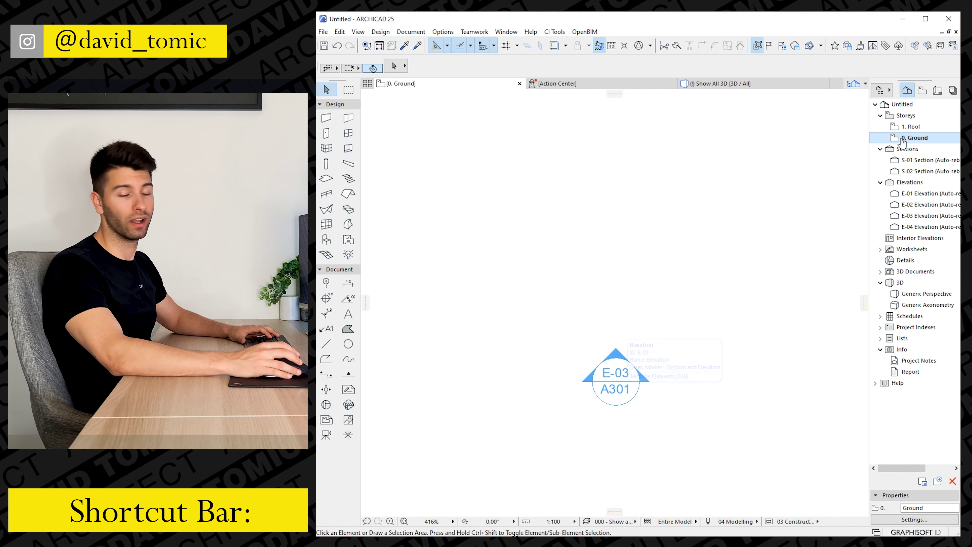
Expand the Elevations subset in the Layout Book and compare its layouts with the E-03 marker's reference
click(938, 90)
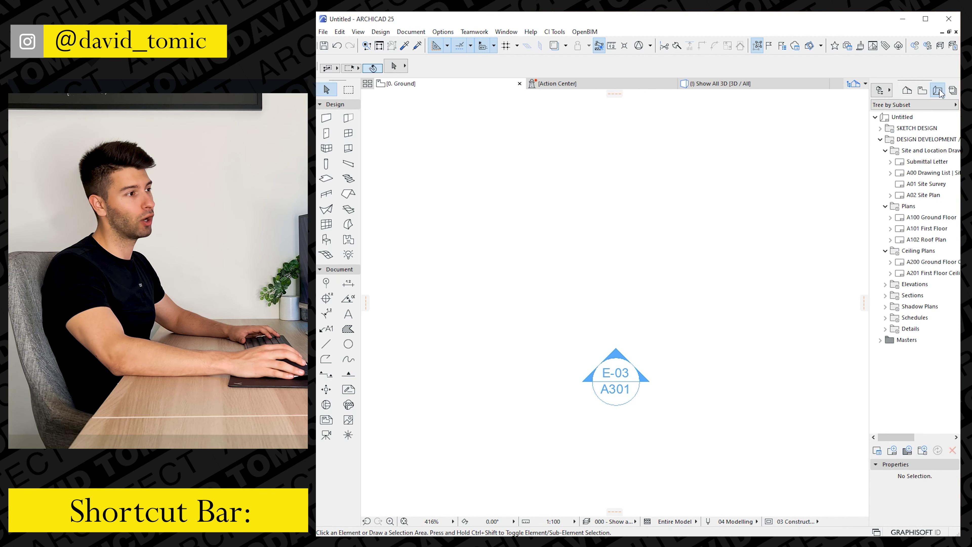
click(886, 284)
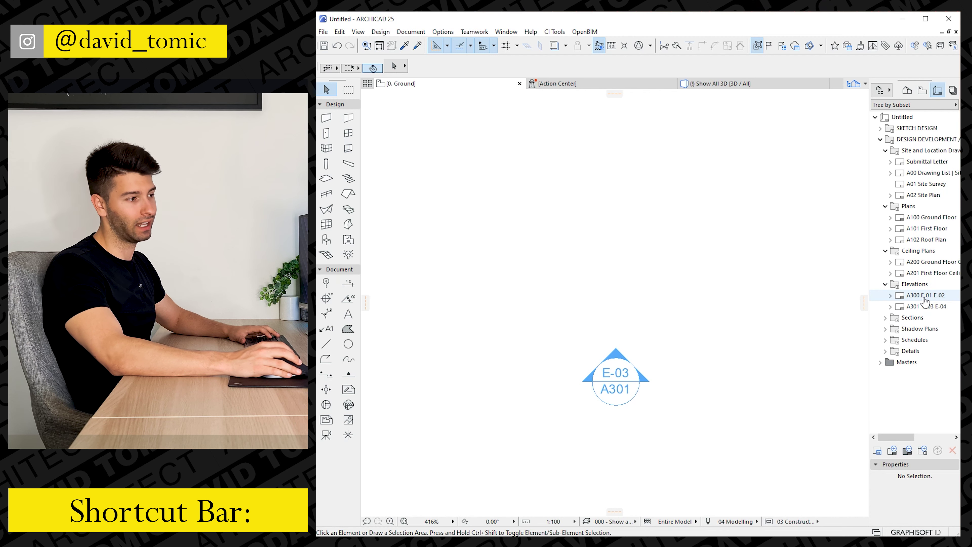
scroll(601, 460, down, 4)
scroll(602, 458, up, 2)
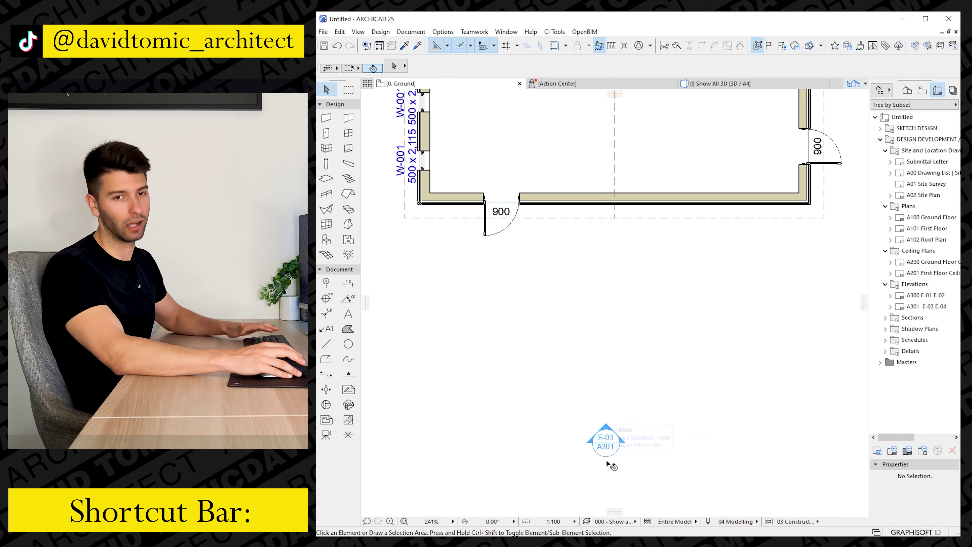
Open the E-01 elevation from the project map, maximise its view and examine the storey level lines
click(922, 195)
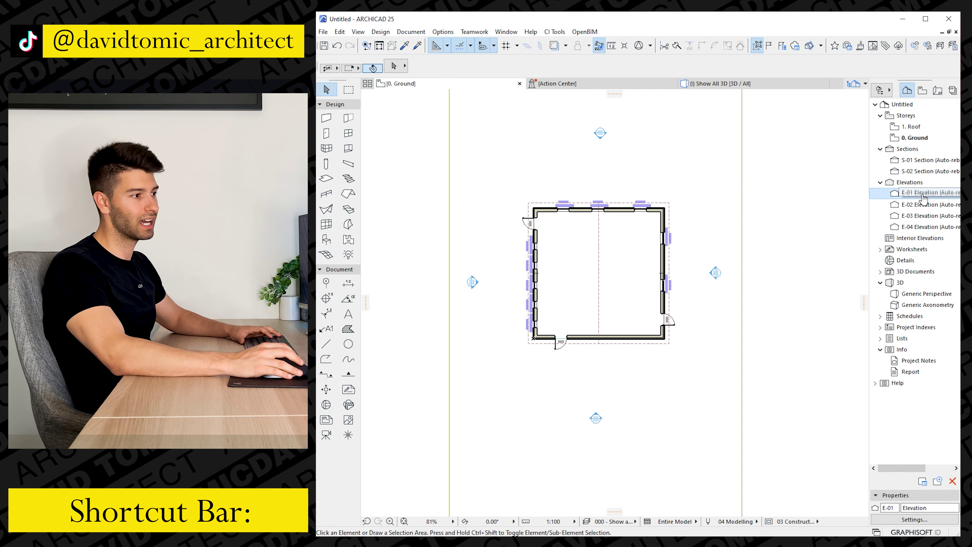
double_click(922, 195)
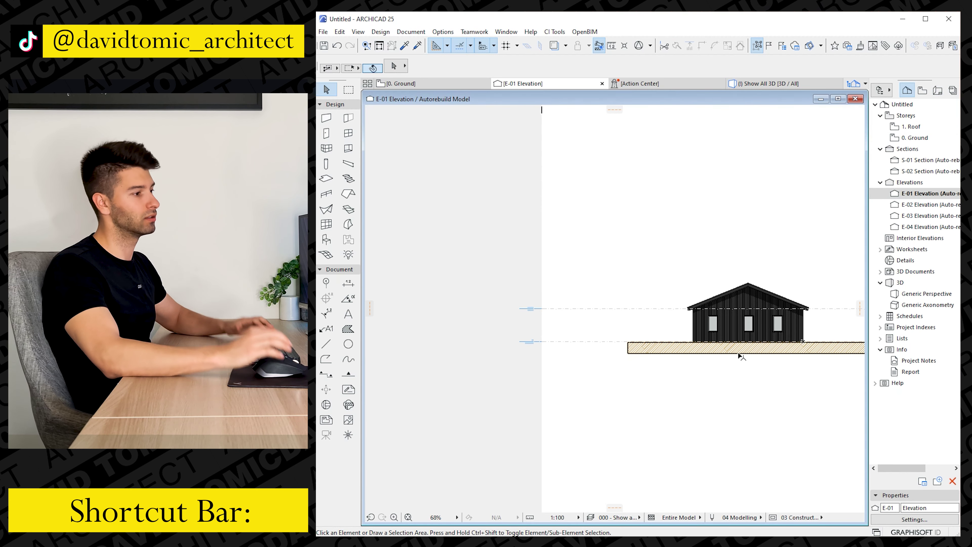
middle_drag(733, 352, 621, 351)
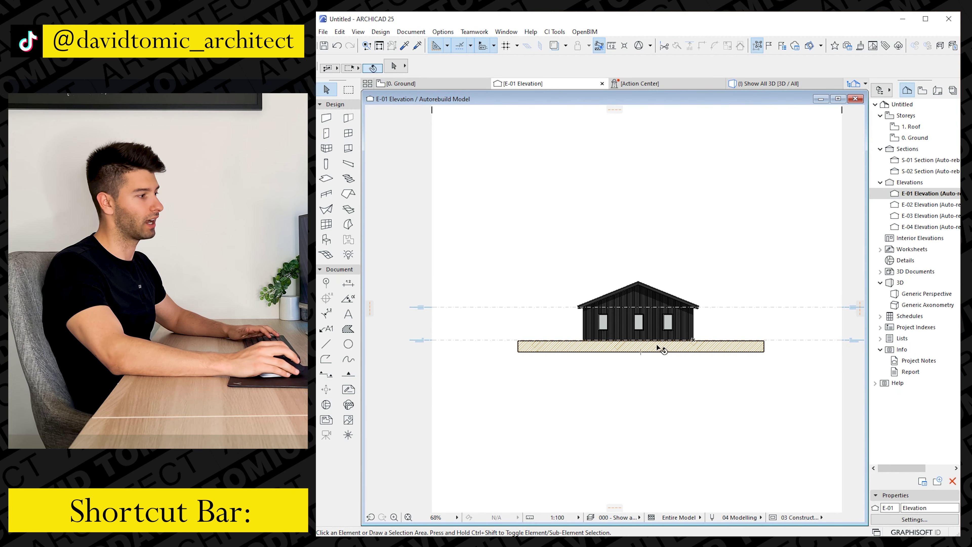
click(838, 99)
scroll(777, 326, up, 5)
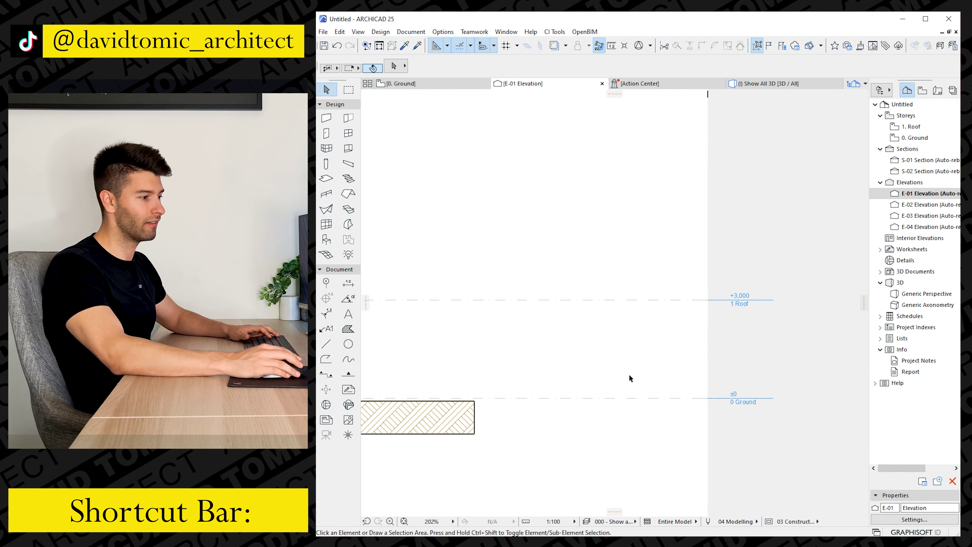
scroll(589, 365, down, 5)
mouse_move(444, 347)
middle_down()
mouse_move(616, 343)
mouse_move(616, 329)
mouse_move(632, 327)
middle_up()
scroll(589, 346, down, 1)
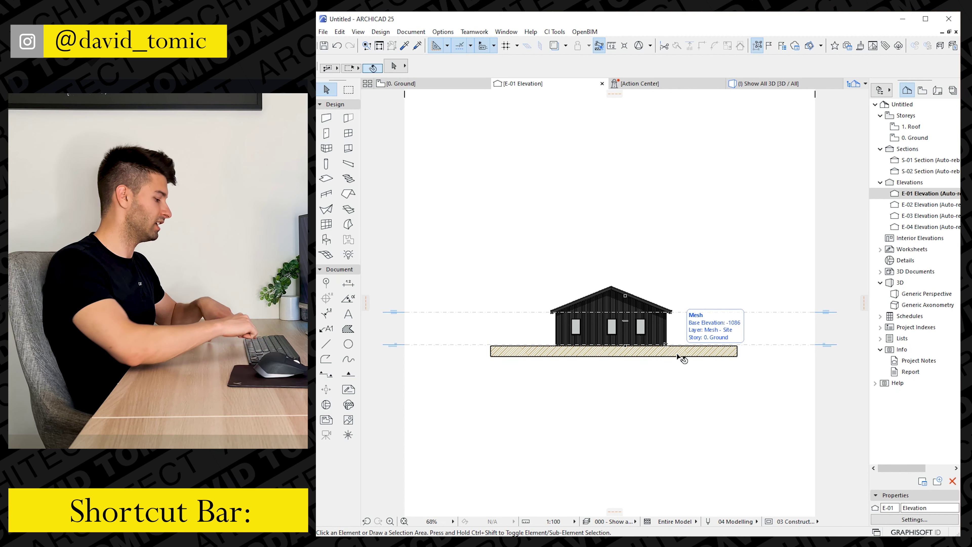
Turn off the storey level lines for both the Roof and Ground storeys in Storey Settings
key(ctrl+7)
drag(764, 130, 599, 89)
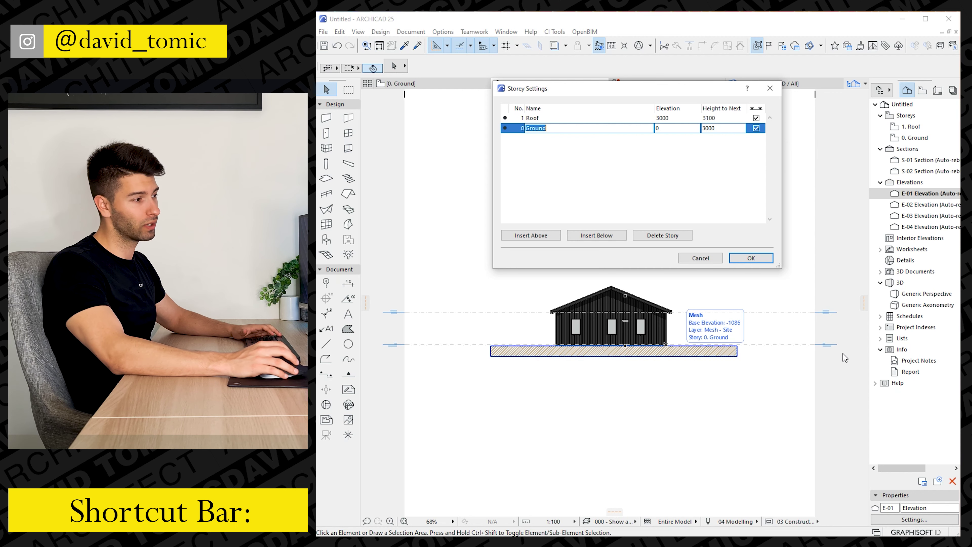
click(755, 118)
click(756, 128)
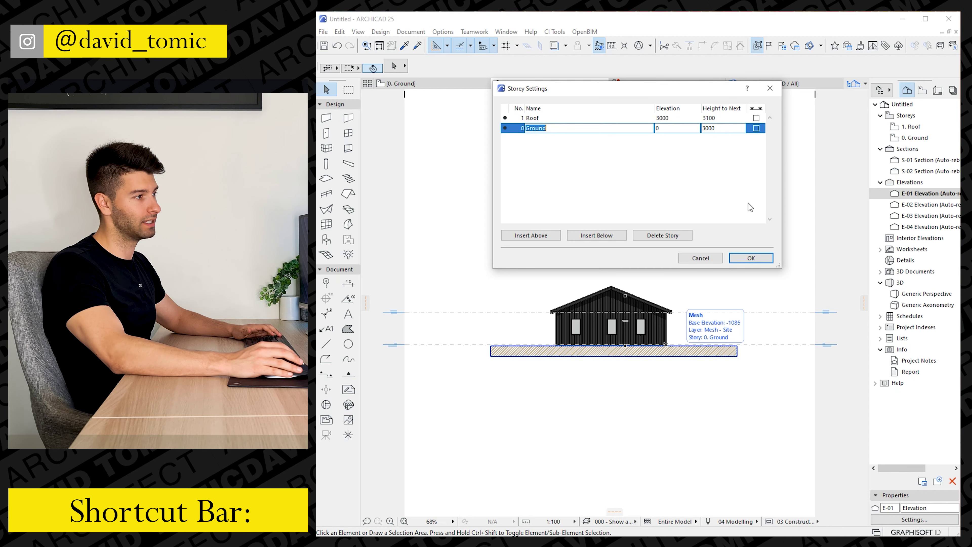
click(750, 257)
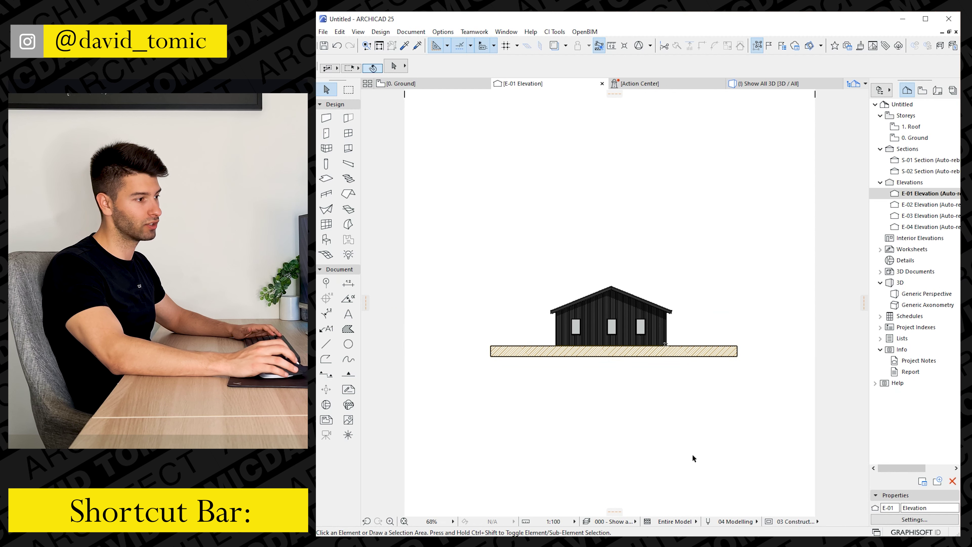
Turn the Roof and Ground storey level lines back on in Storey Settings and examine the level markers beside the E-01 elevation
key(ctrl+7)
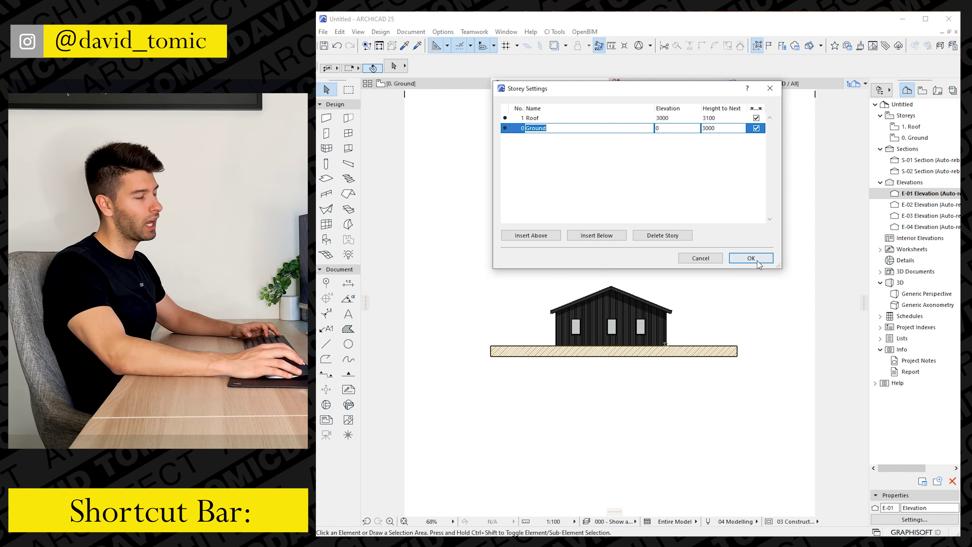
click(757, 260)
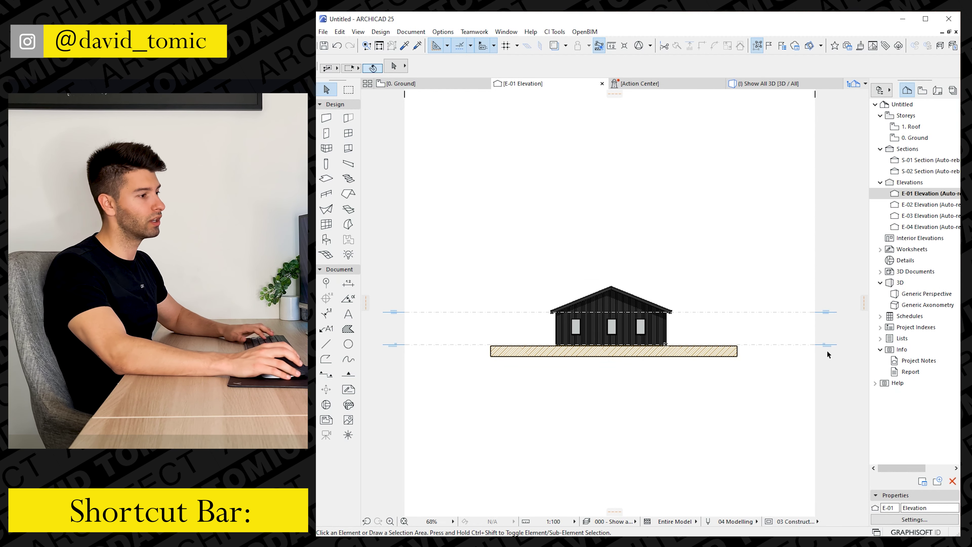
scroll(818, 336, up, 6)
middle_drag(819, 335, 663, 341)
scroll(659, 336, down, 1)
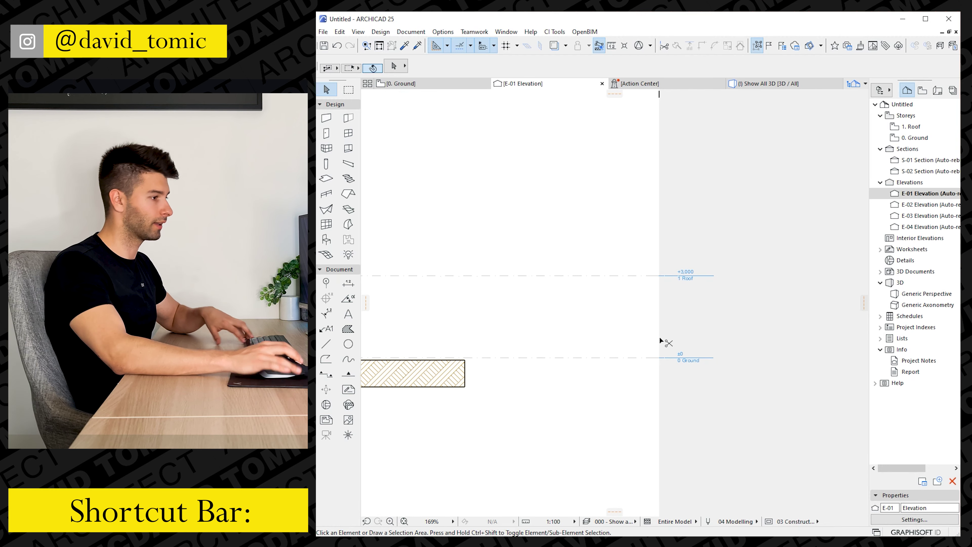
Try a height to next of 2700 for the Ground storey in Storey Settings, and revert it
key(ctrl+7)
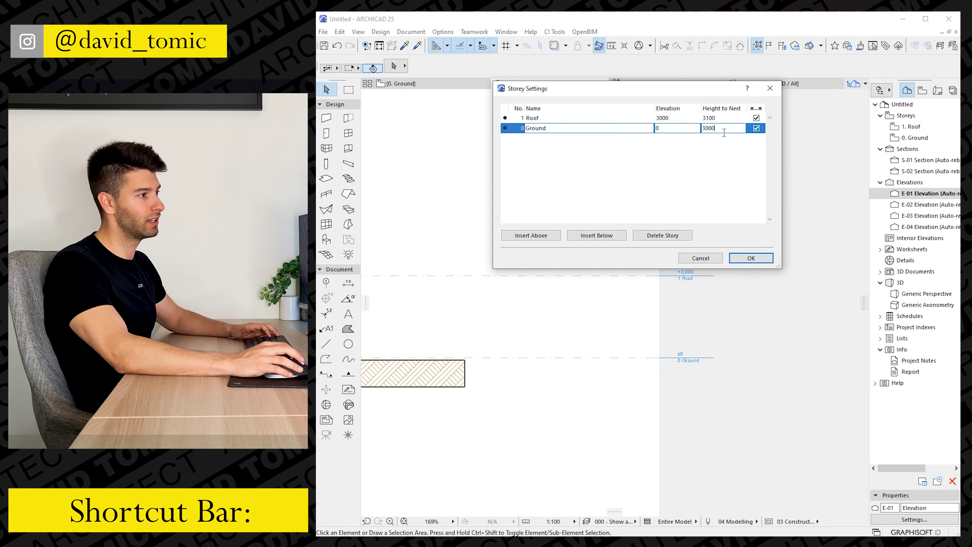
text(2700)
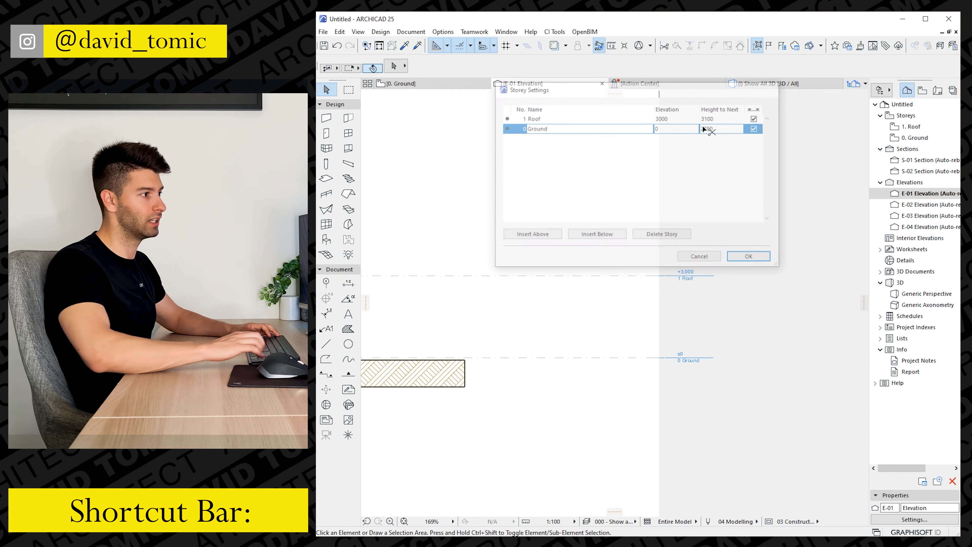
key(Return)
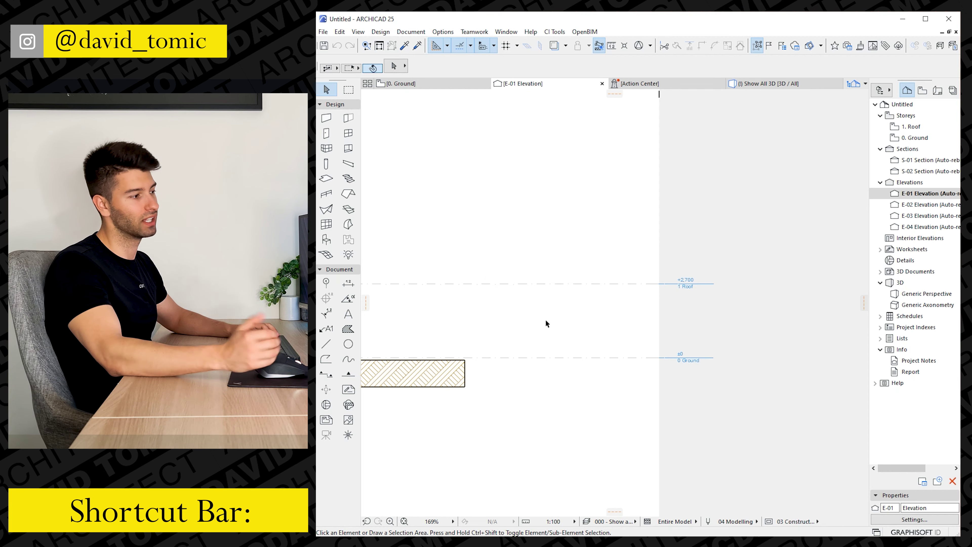
key(ctrl+7)
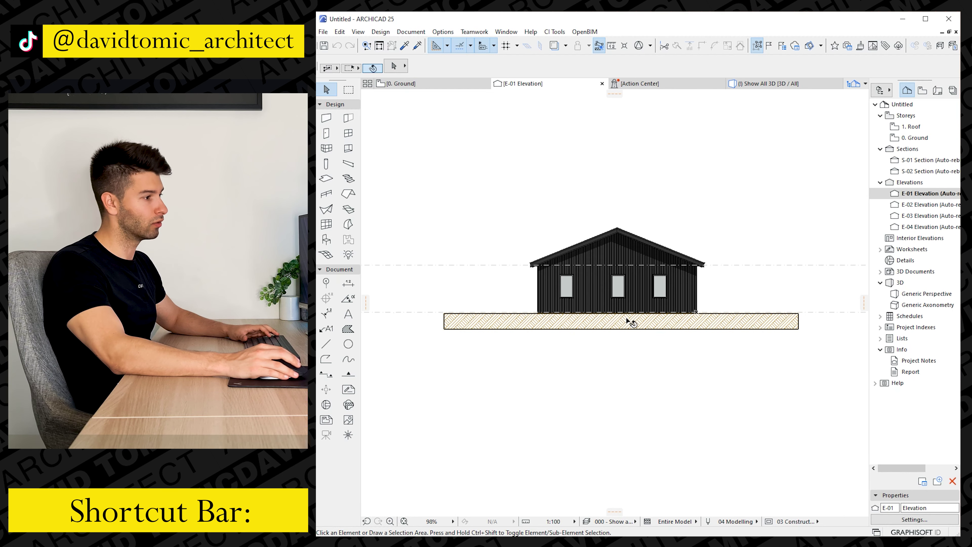
Place a text block left of the house between the storey lines, with 2 mm text height and pen 1
scroll(620, 310, up, 5)
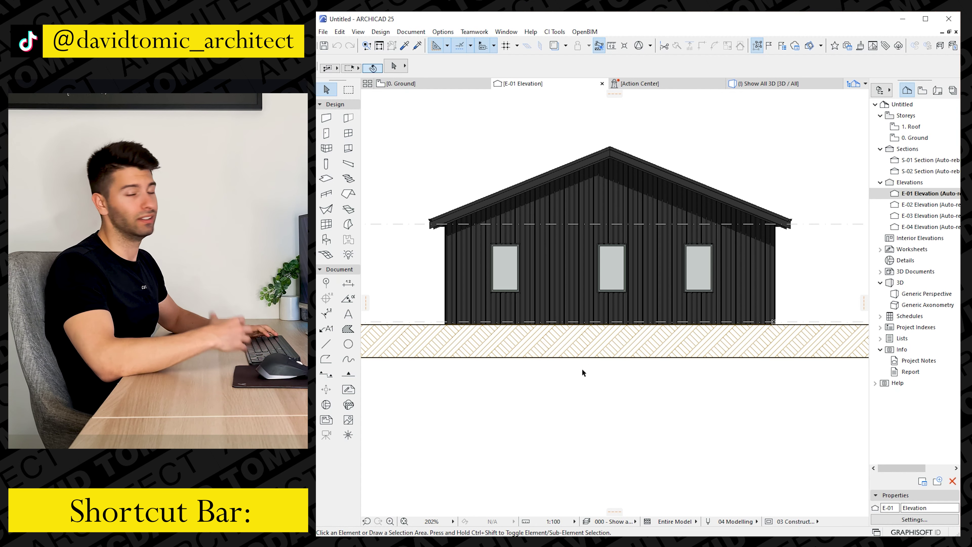
scroll(569, 387, down, 2)
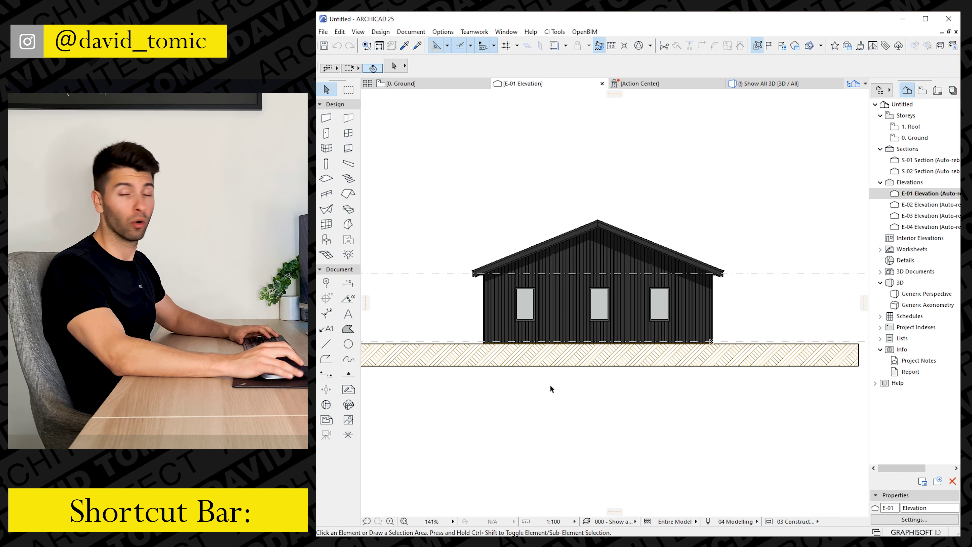
scroll(550, 384, up, 2)
middle_drag(478, 354, 538, 344)
key(t)
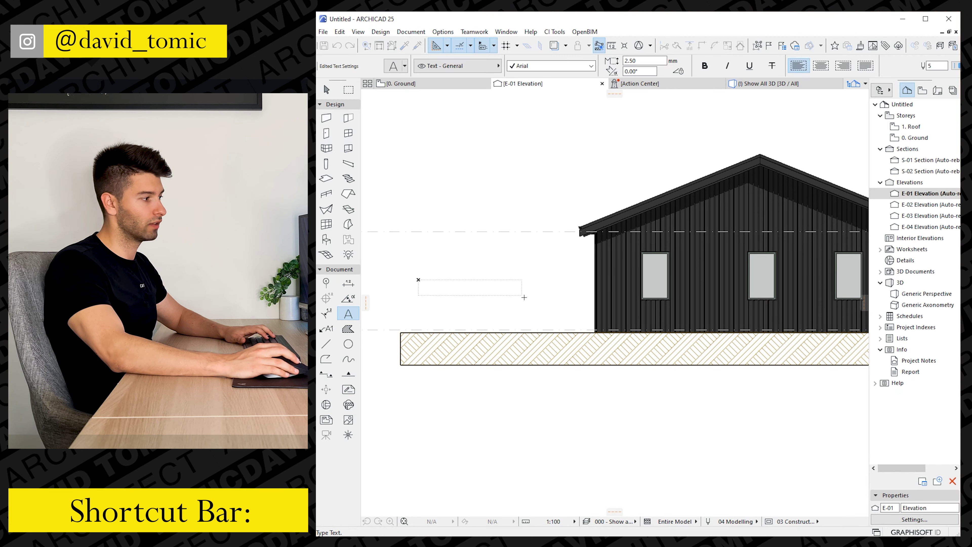
click(527, 301)
drag(549, 260, 530, 258)
text(2)
click(574, 258)
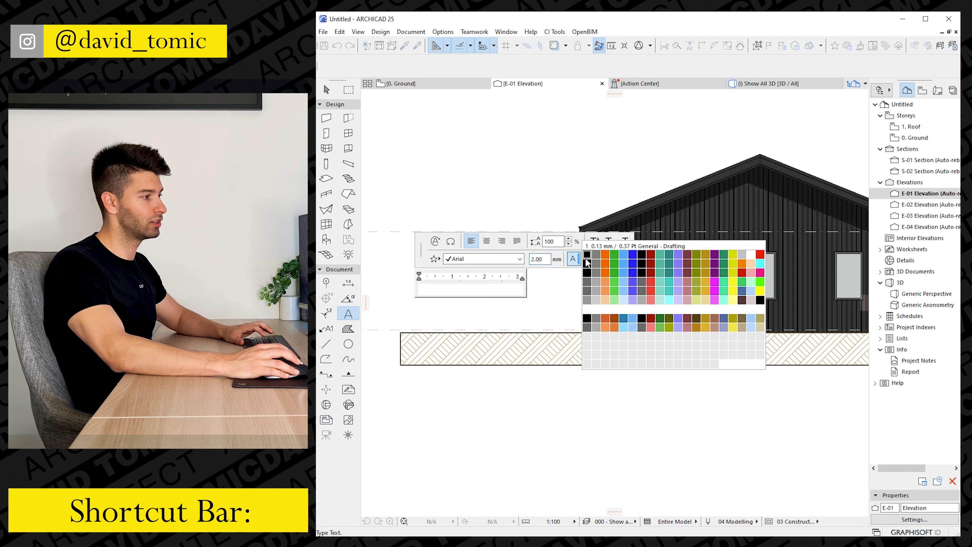
click(587, 260)
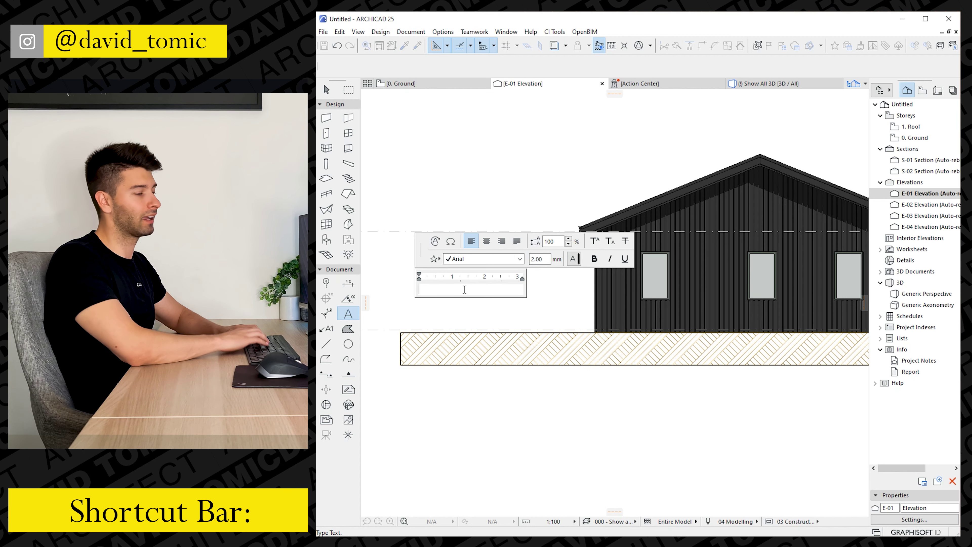
Enter the material note "VERTICAL MONUMENT CLADDING, STEEL. BY BUILDER" in the text block
text(VERT)
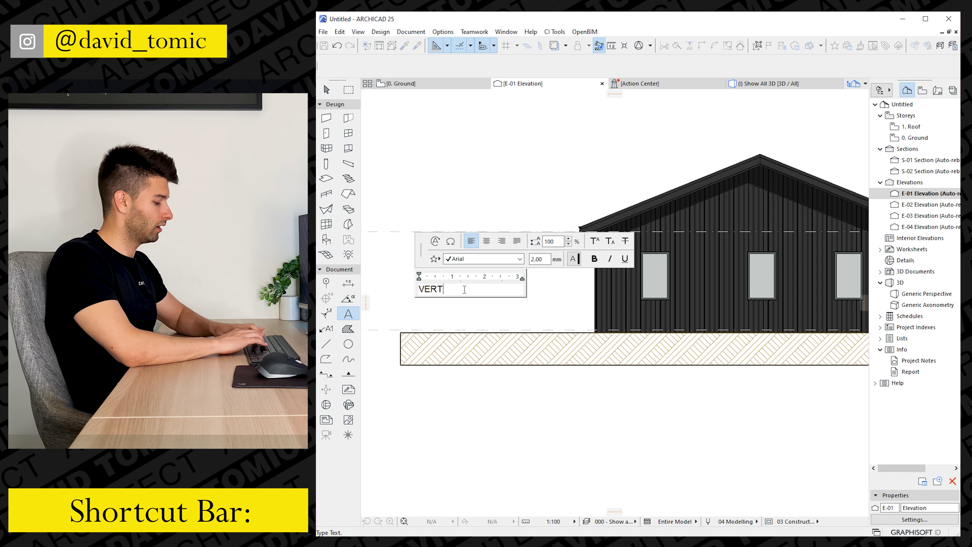
text(ICAL MONUMENT CLADD)
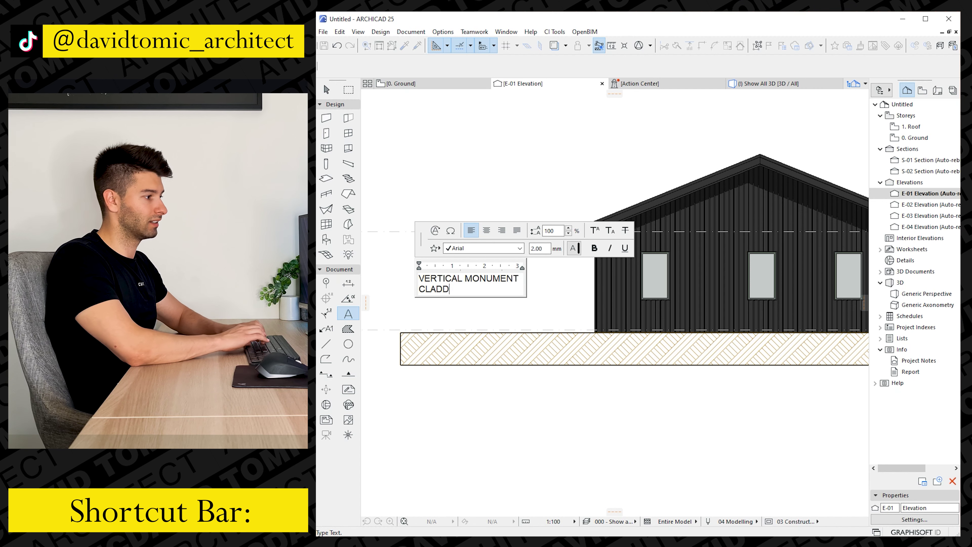
text(ING, STEEL.)
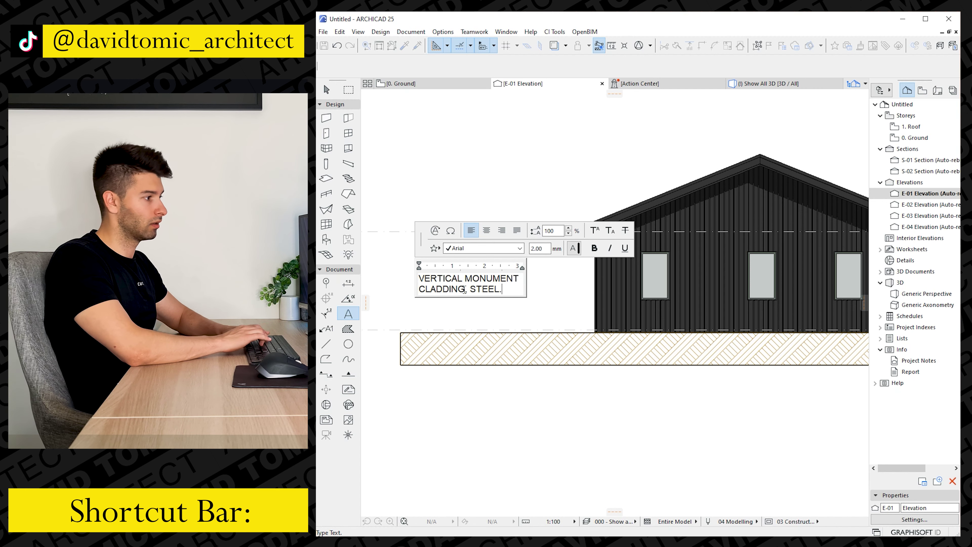
text( BY BUILDER)
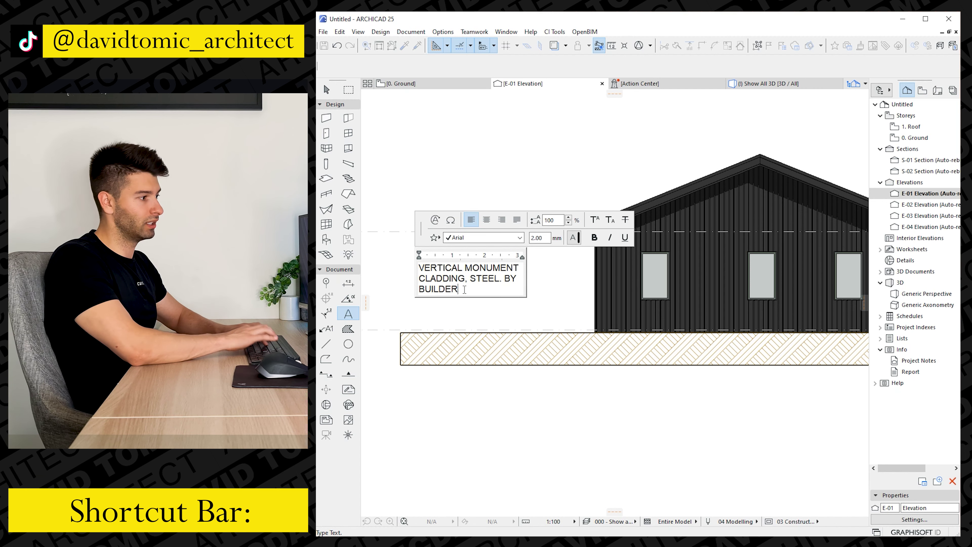
click(473, 325)
key(Escape)
Move the cladding note slightly down, closer to the ground line
click(473, 291)
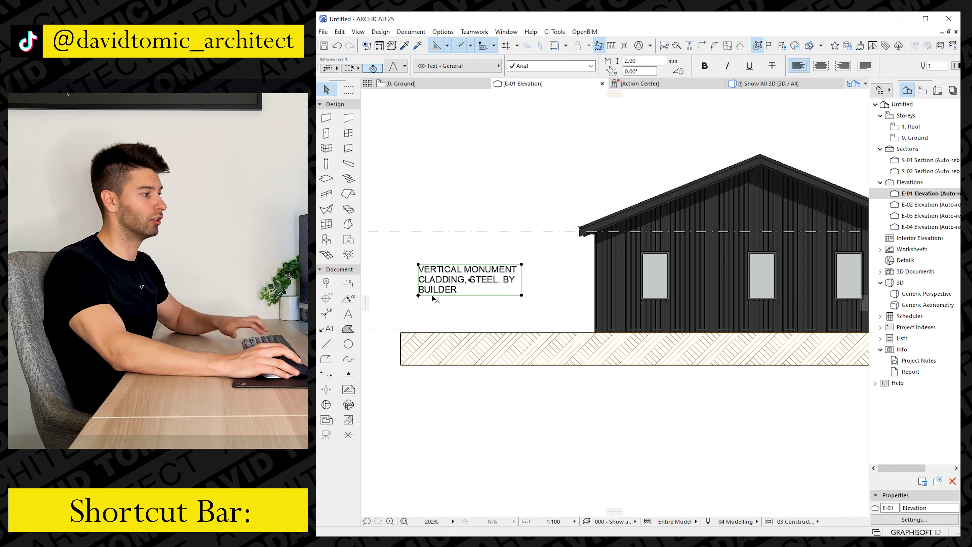
key(ctrl+d)
click(418, 297)
click(418, 316)
Draw a horizontal leader line beneath the cladding note, from its lower-left corner to the house's left wall
key(l)
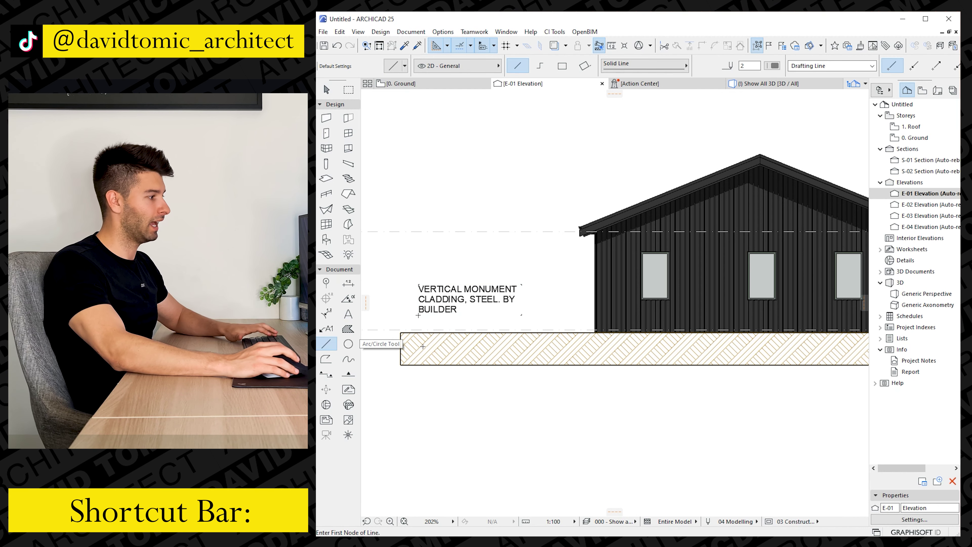
click(417, 315)
click(592, 315)
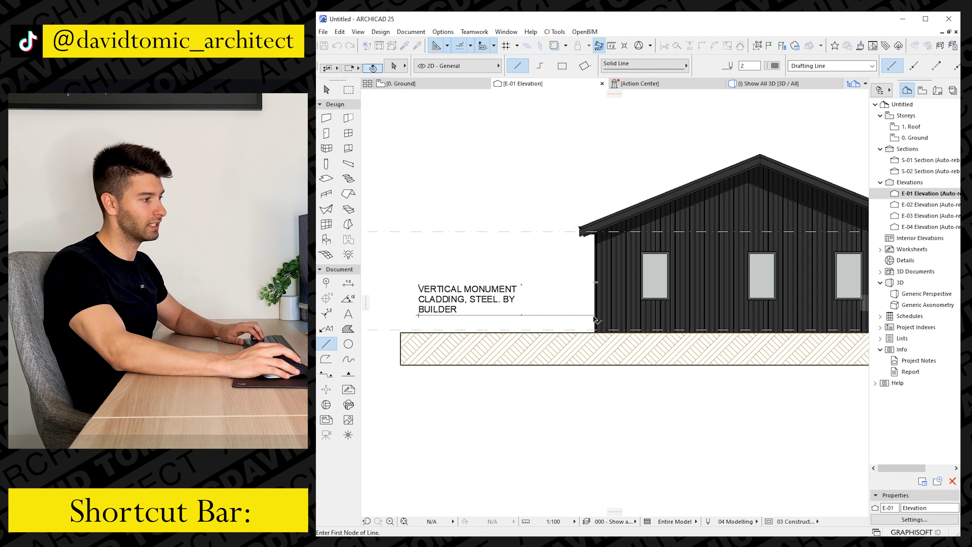
key(Escape)
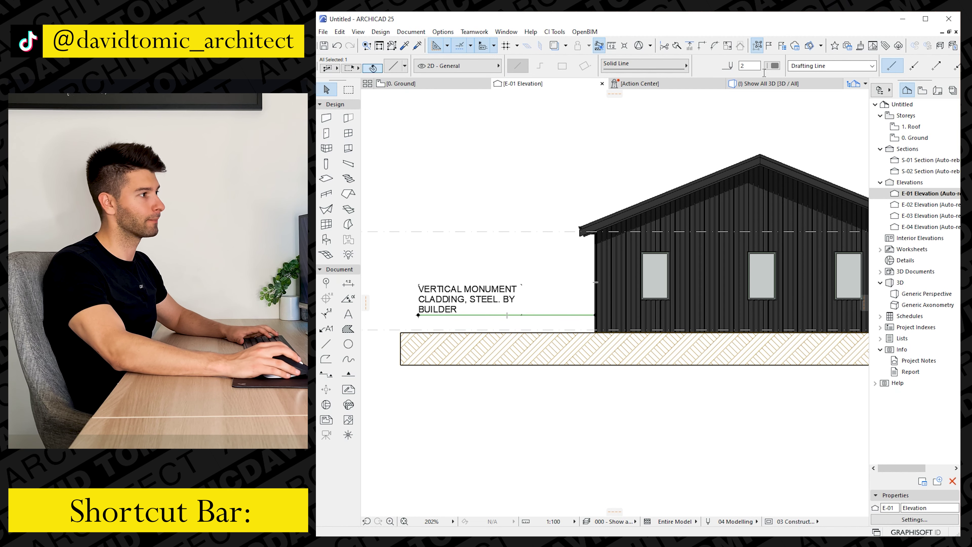
Give the leader line pen 1 and an arrowhead at its wall end
click(772, 65)
click(785, 58)
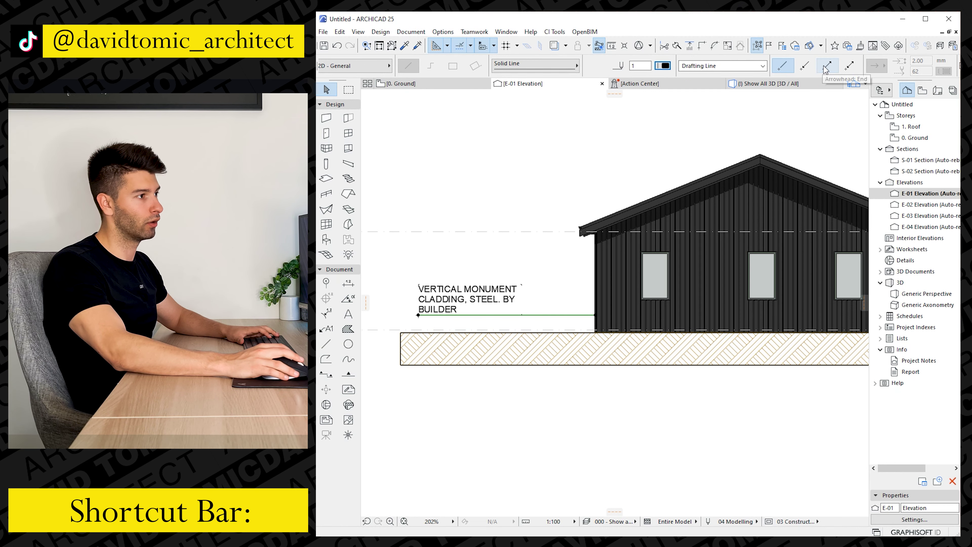
click(821, 68)
key(Escape)
scroll(551, 285, down, 2)
middle_drag(551, 285, 510, 276)
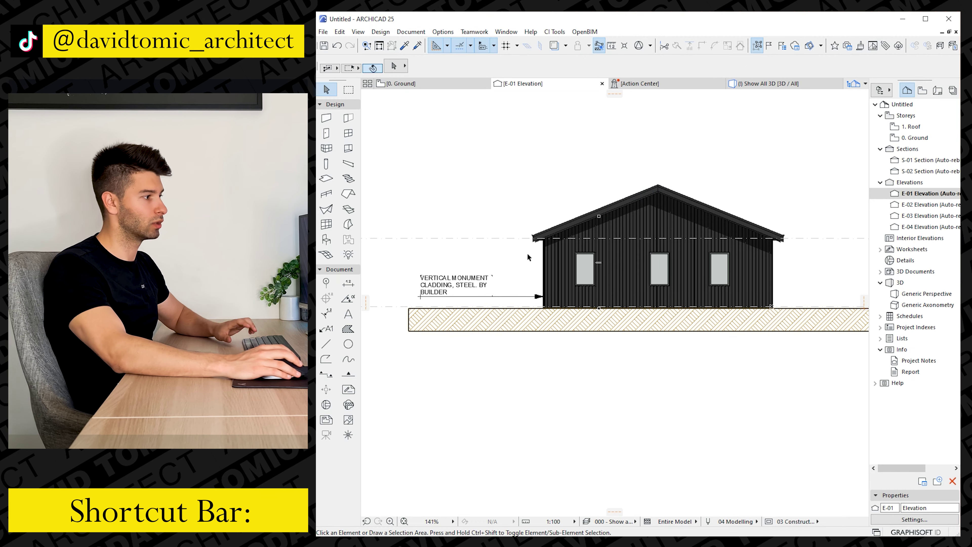
scroll(535, 238, up, 5)
scroll(567, 253, down, 3)
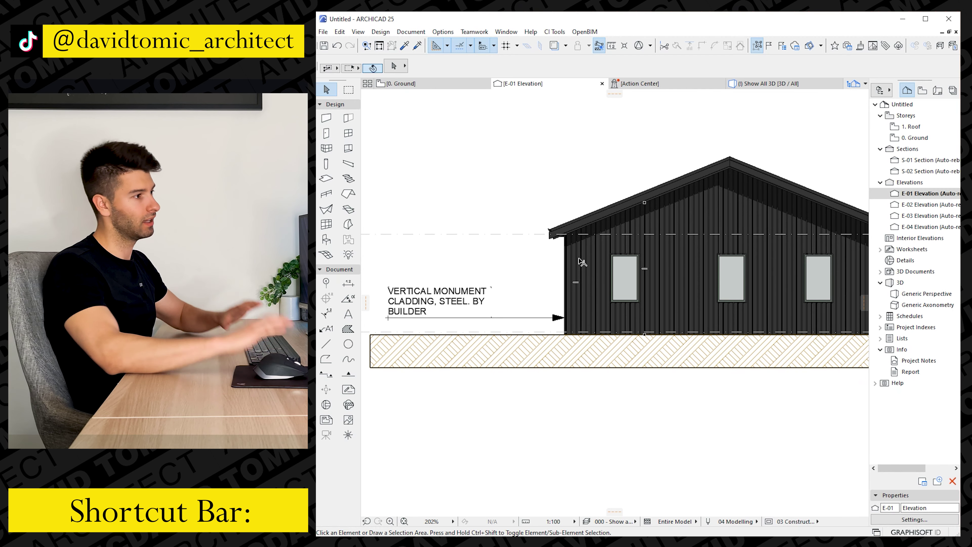
scroll(581, 262, down, 2)
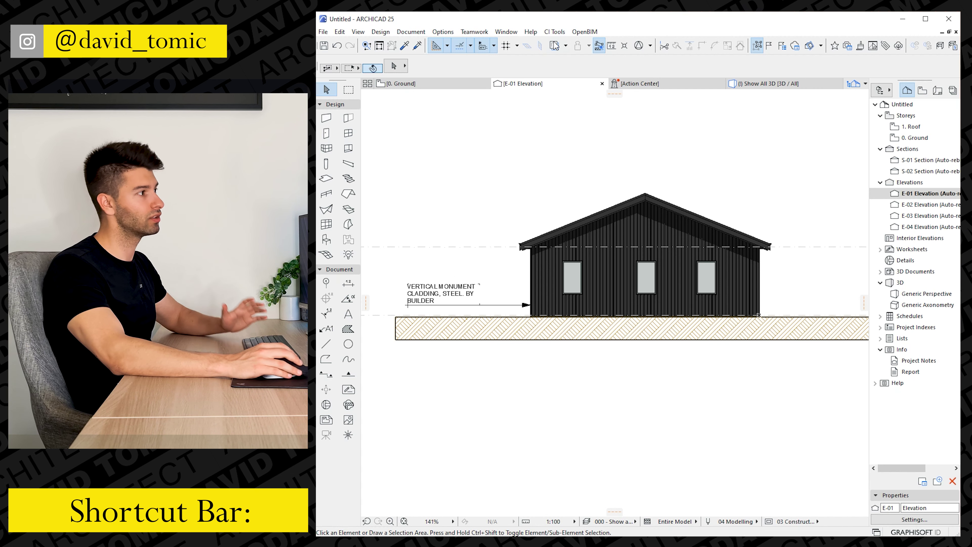
click(556, 33)
key(Escape)
key(Escape)
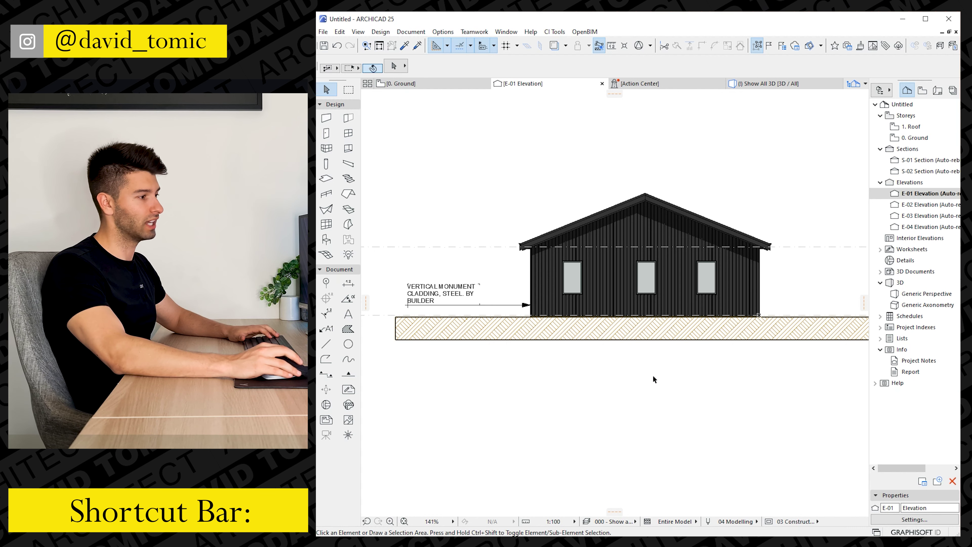
On the Ground floor plan, set the E-01 elevation marker's Uncut Fill to Uniform Pen - Color Fill, Non-Shaded
scroll(655, 369, down, 2)
click(436, 85)
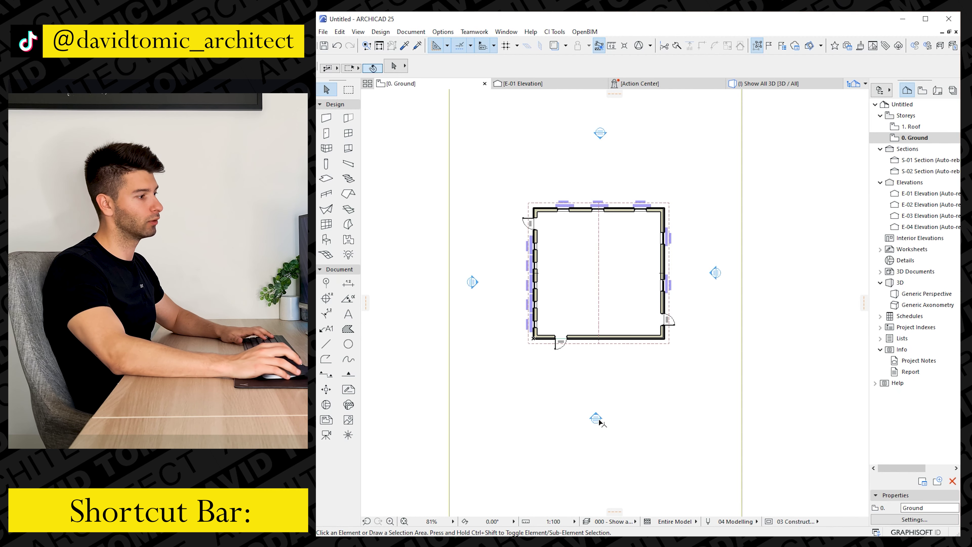
scroll(601, 141, up, 6)
click(605, 171)
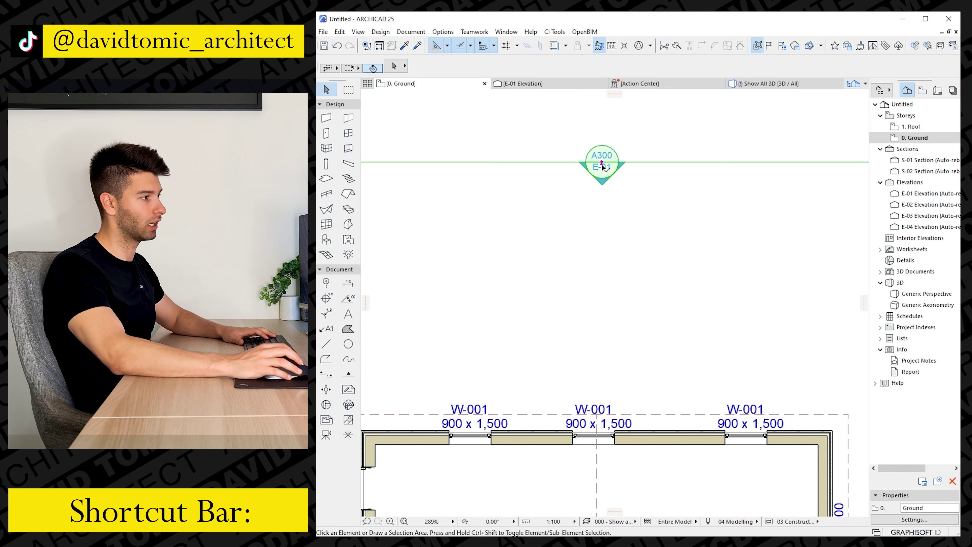
key(ctrl+t)
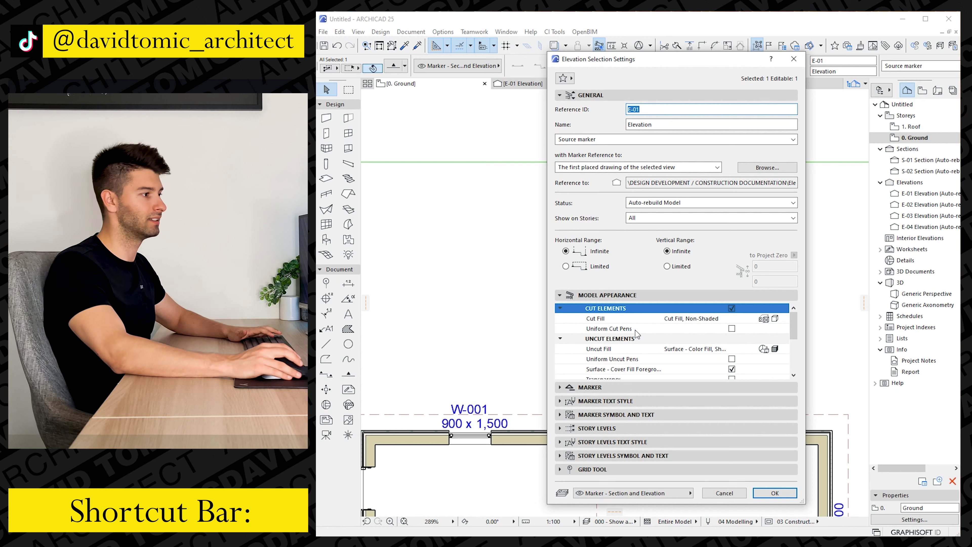
click(670, 319)
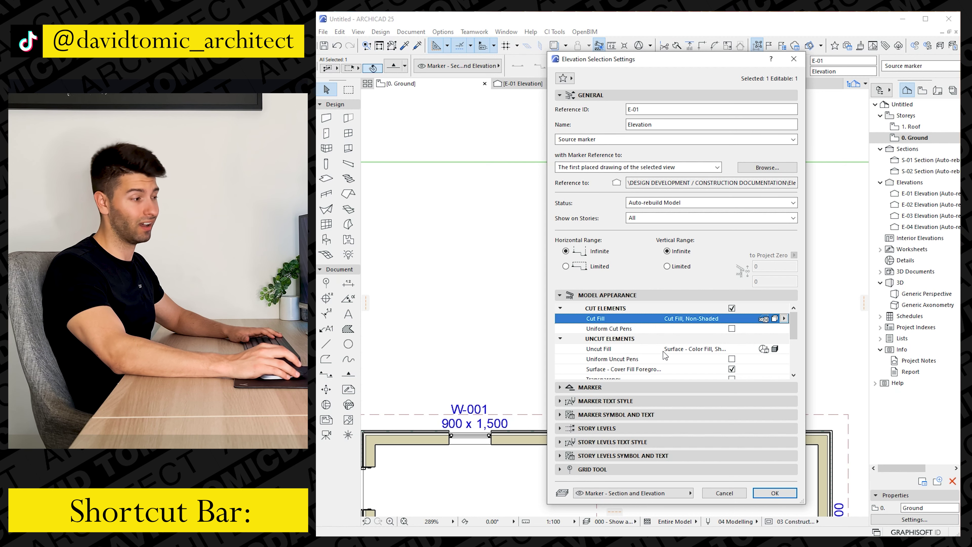
click(688, 349)
click(783, 348)
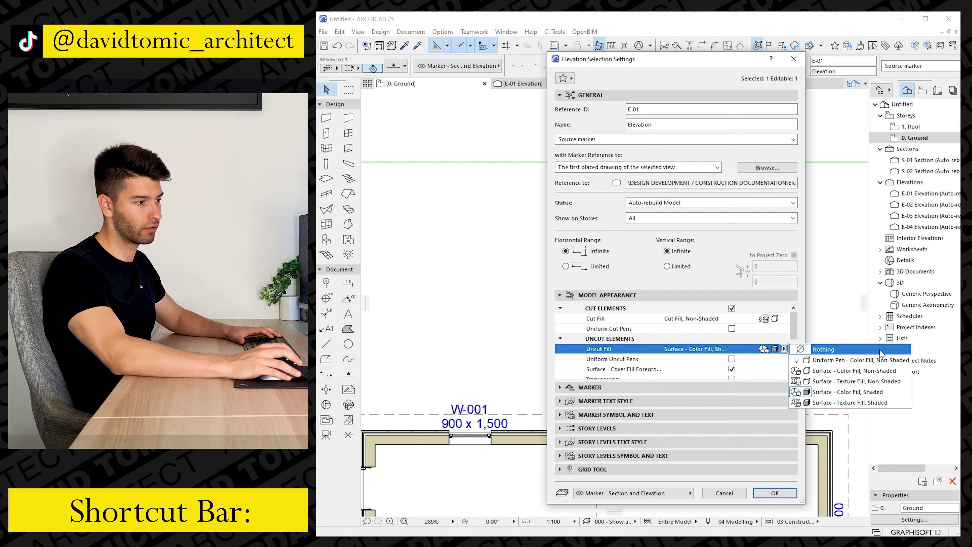
click(863, 360)
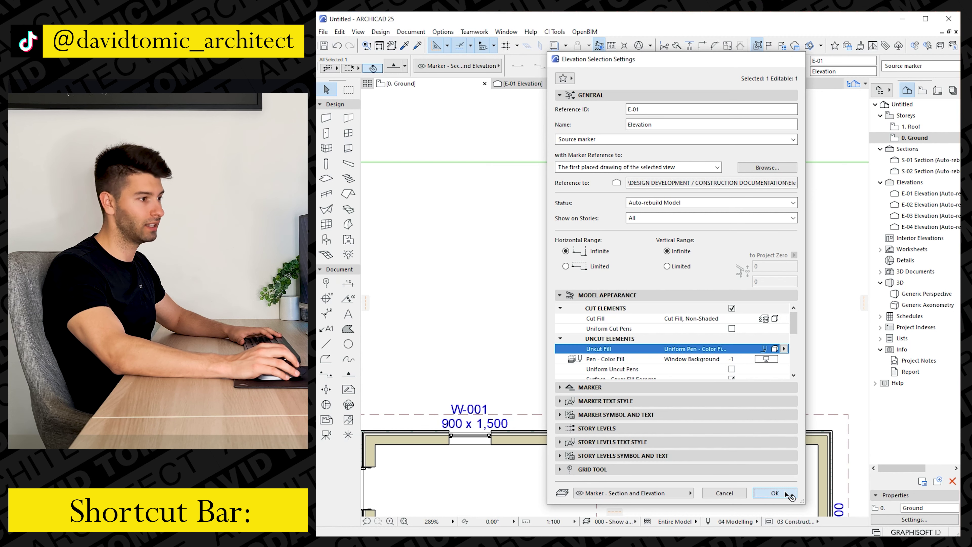
click(774, 493)
Reopen the E-01 elevation and examine the cladding, windows and shadows with the new uncut fill
double_click(930, 193)
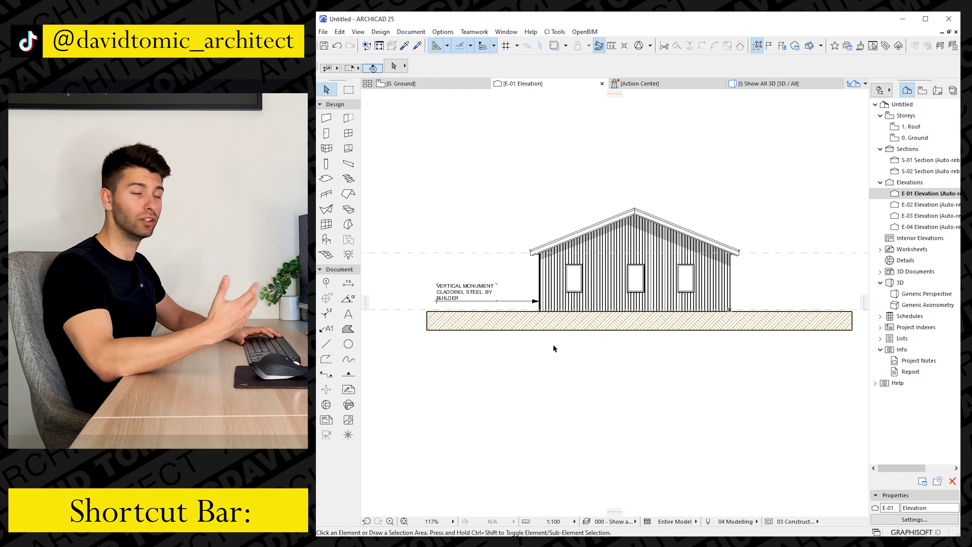
scroll(576, 271, up, 2)
scroll(577, 272, up, 3)
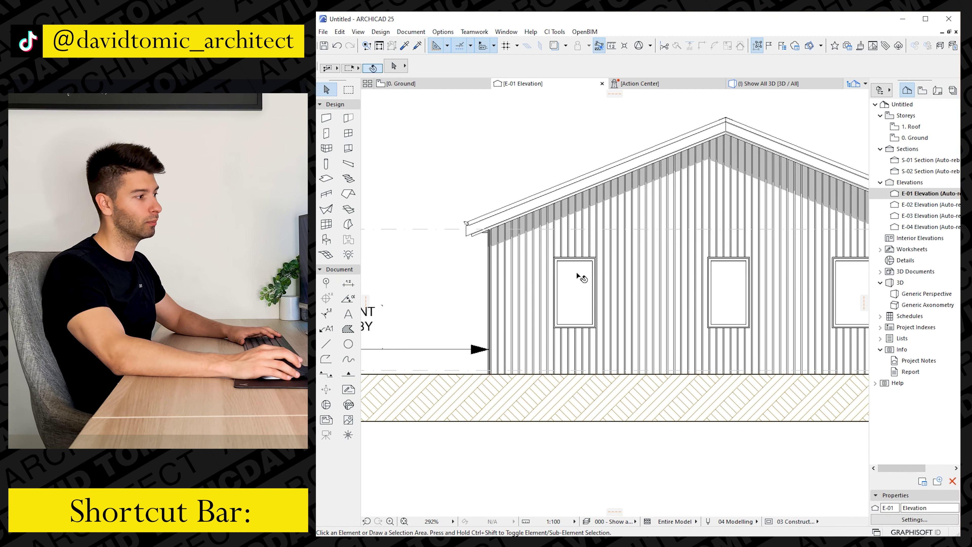
scroll(706, 425, down, 3)
middle_drag(706, 425, 644, 405)
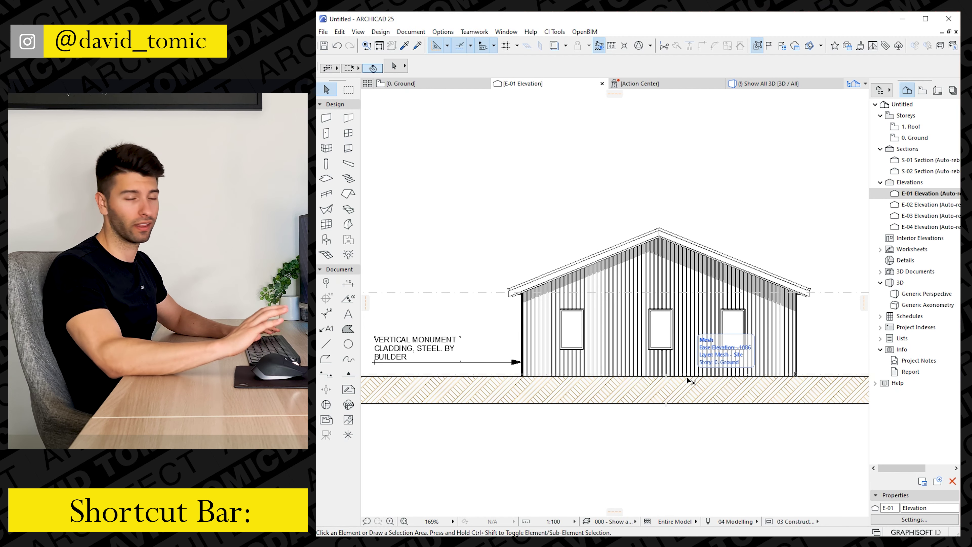
Turn on True Line Weight for the E-01 elevation and inspect the cladding and eave line thickness up close
click(359, 32)
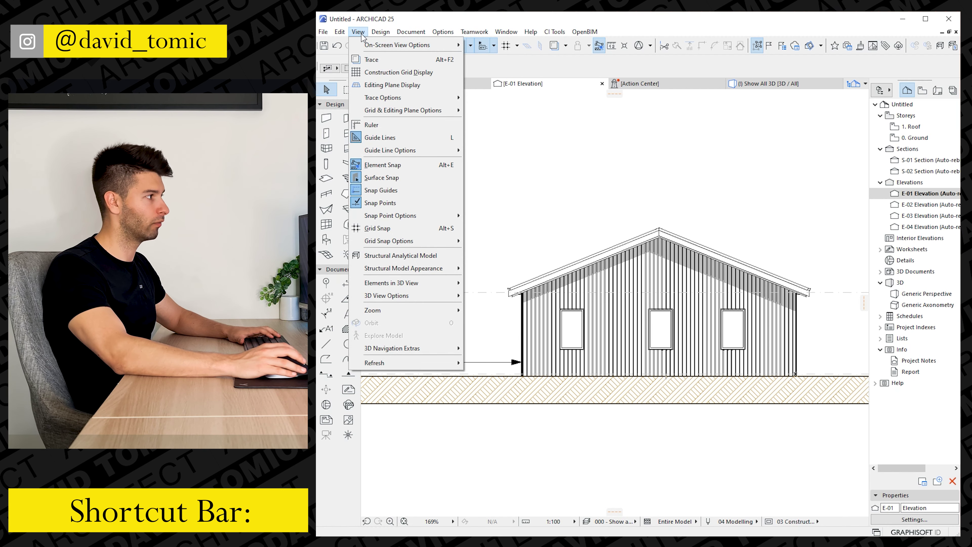
mouse_move(363, 45)
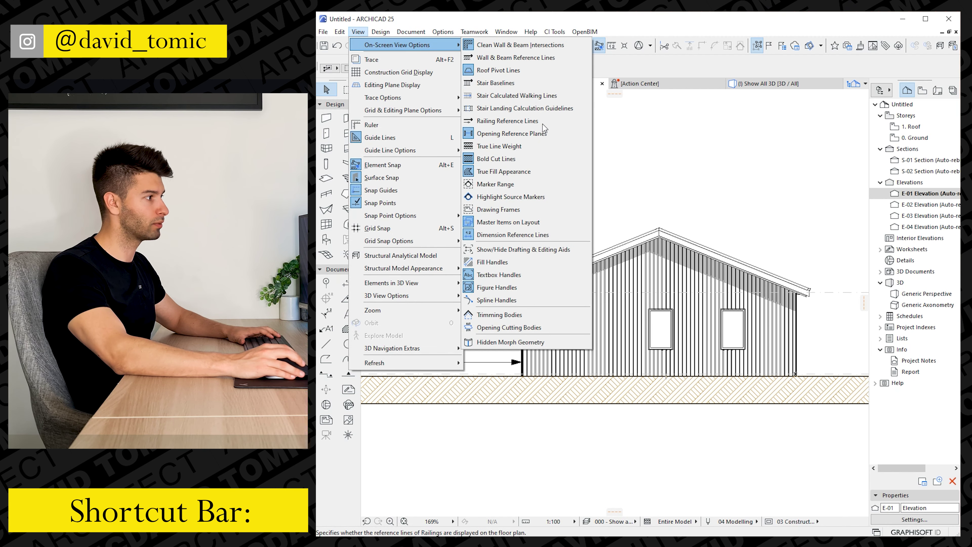
click(501, 146)
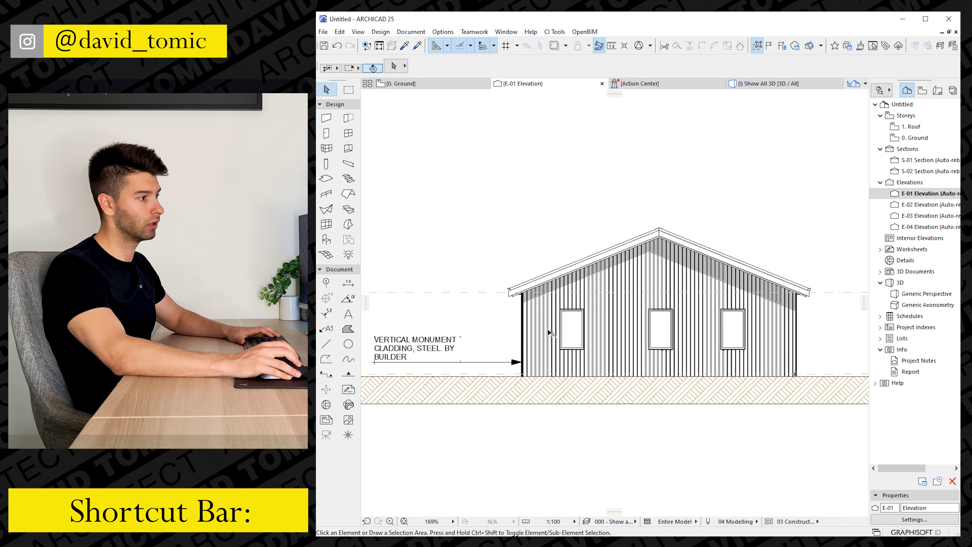
scroll(550, 334, up, 10)
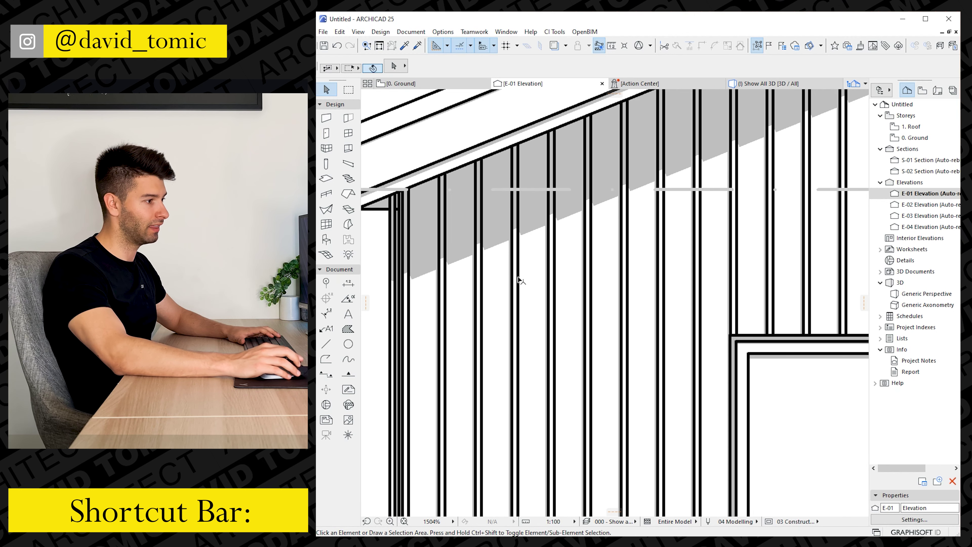
scroll(522, 285, down, 8)
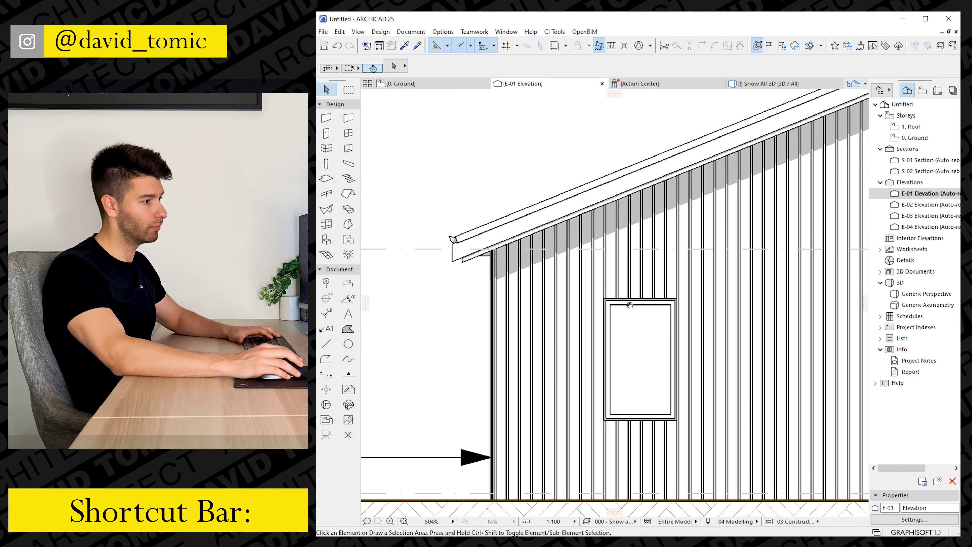
Try a different Symbol Line Pen on the leftmost window, view the elevation, and undo the window change
scroll(601, 222, up, 8)
click(595, 226)
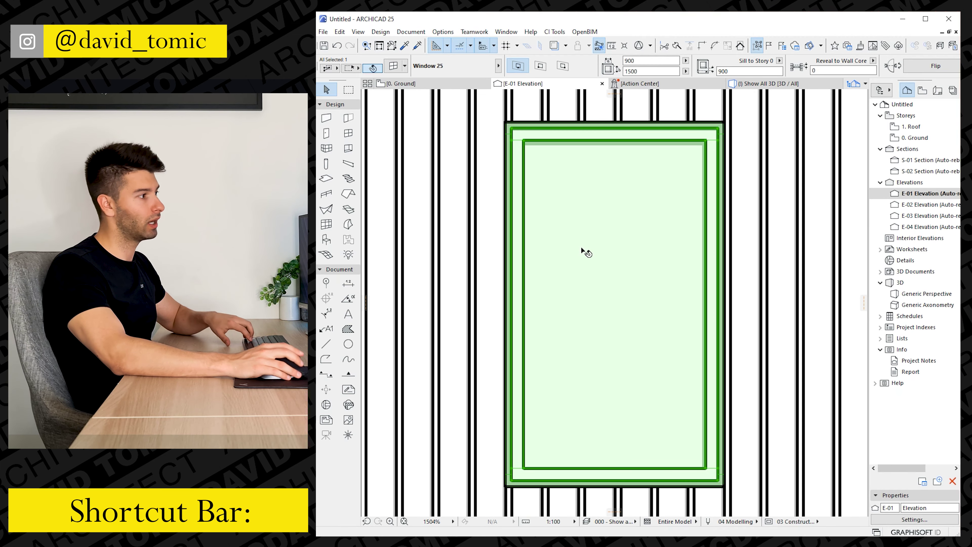
key(ctrl+t)
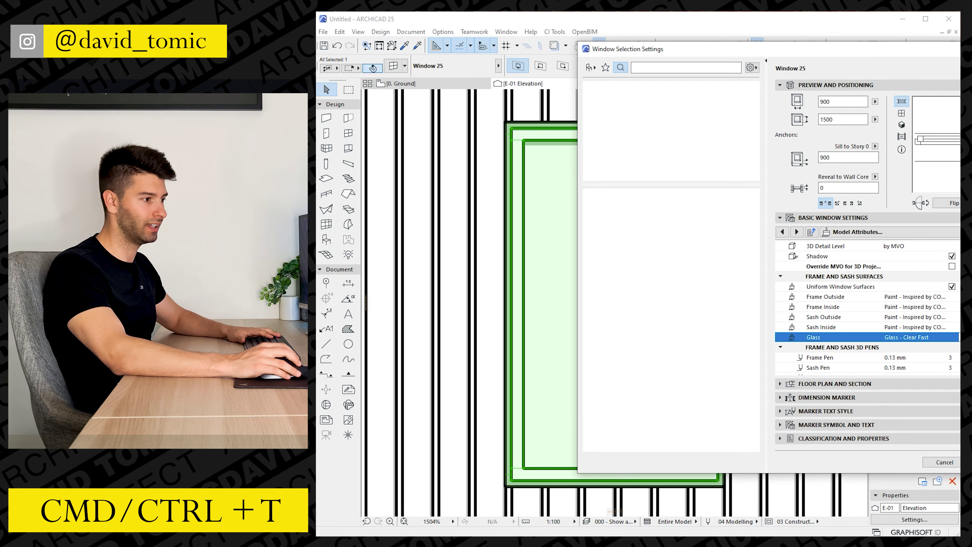
scroll(946, 338, down, 1)
click(914, 384)
click(906, 307)
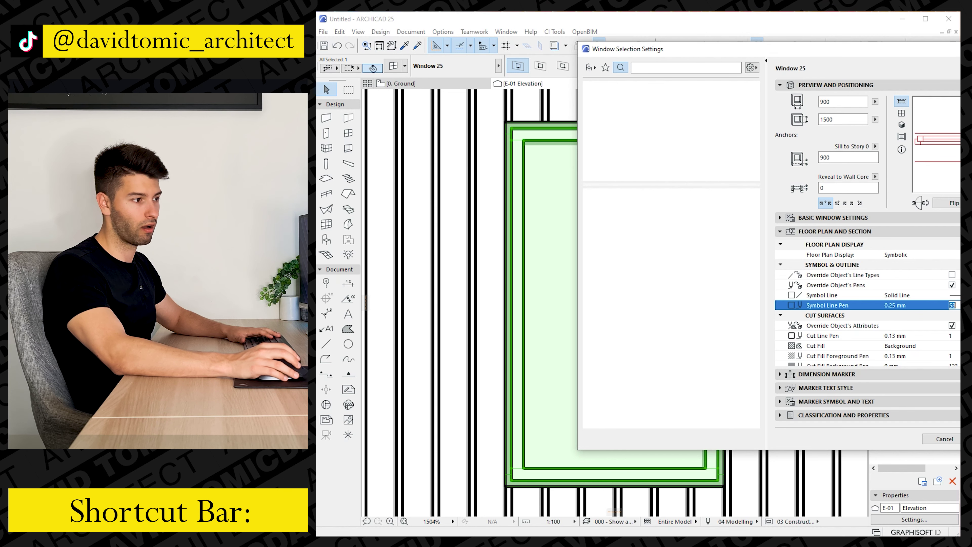
key(Return)
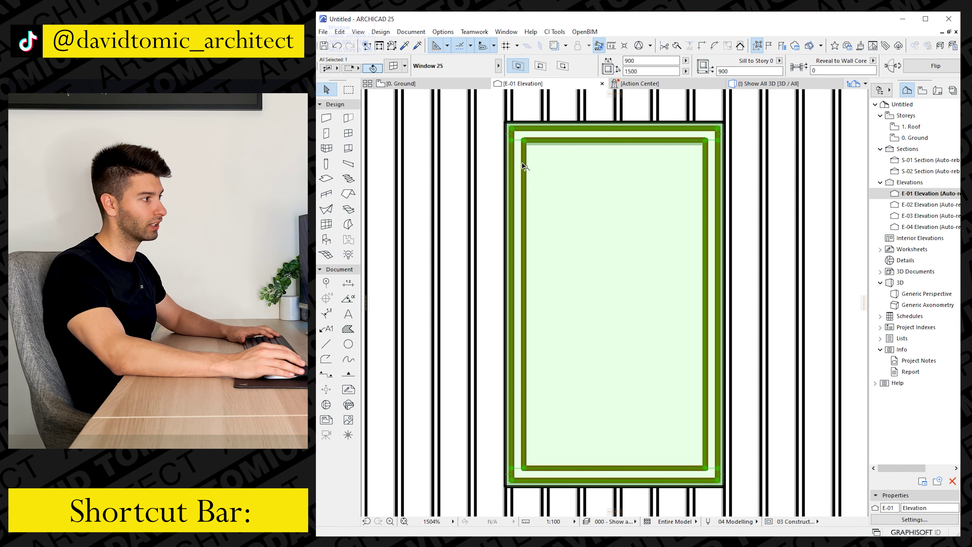
key(Escape)
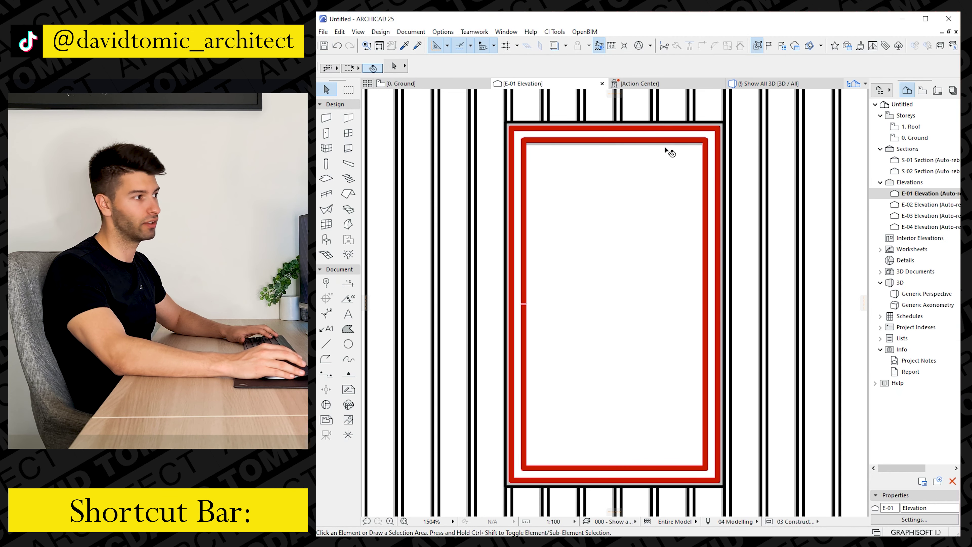
scroll(669, 152, down, 6)
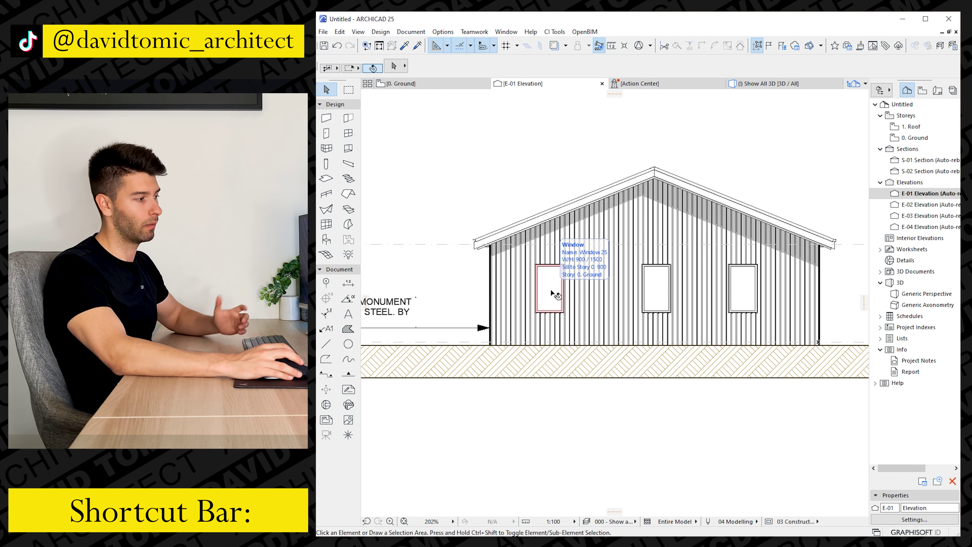
key(ctrl+z)
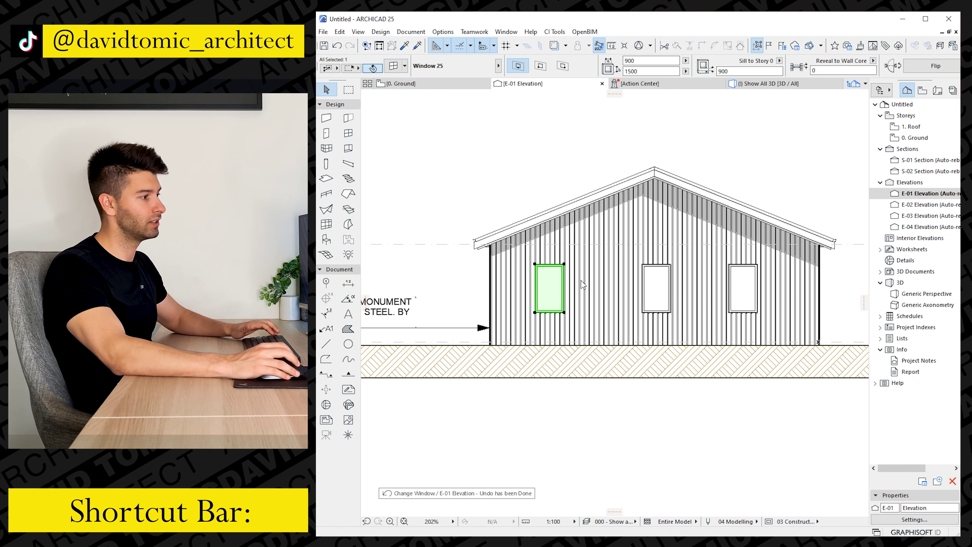
Draw a solid ground line in pen 4 along the full top edge of the ground mesh
scroll(540, 383, down, 3)
middle_drag(528, 384, 547, 363)
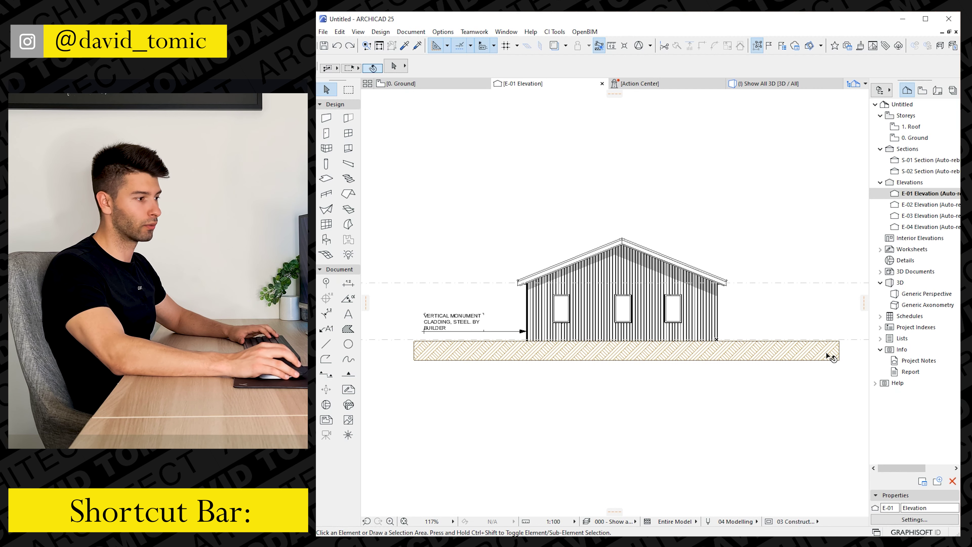
middle_drag(827, 356, 808, 351)
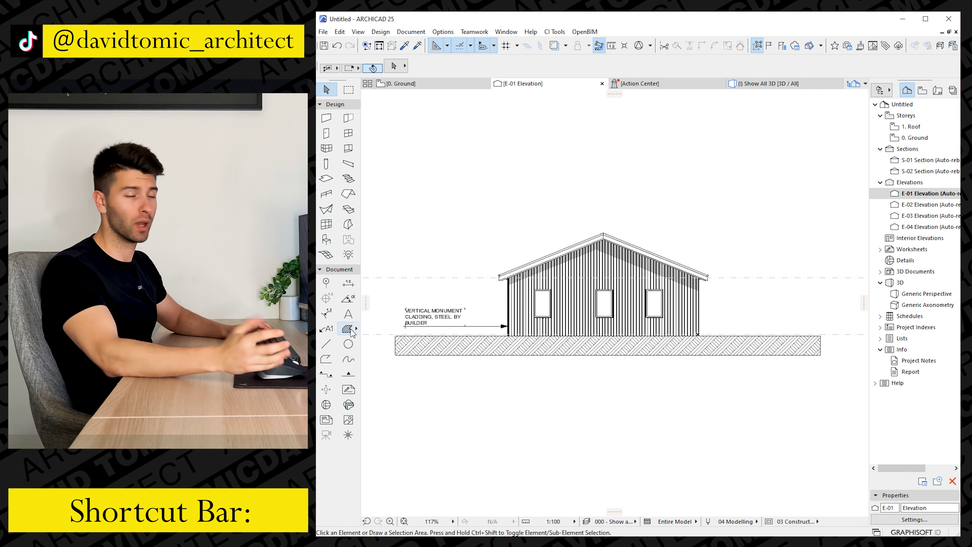
click(326, 343)
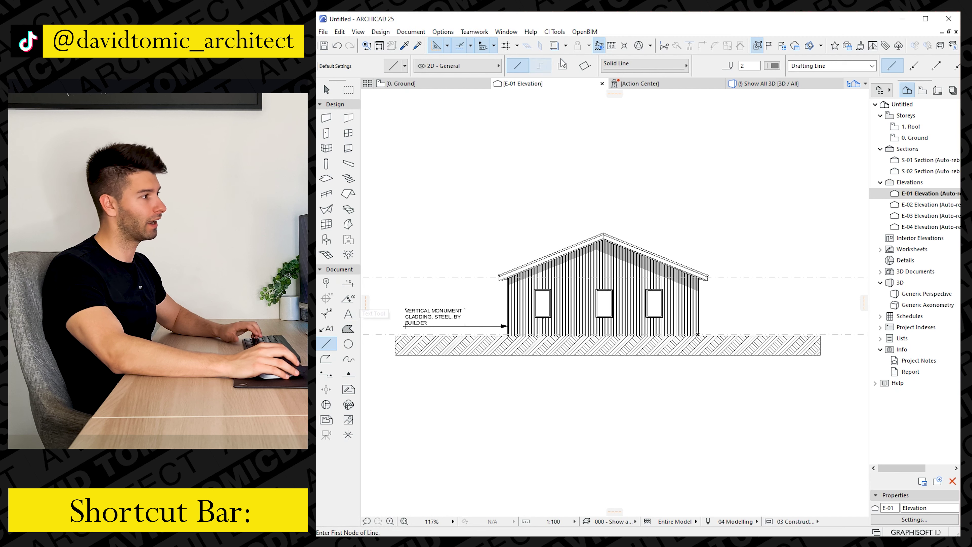
click(771, 66)
click(808, 66)
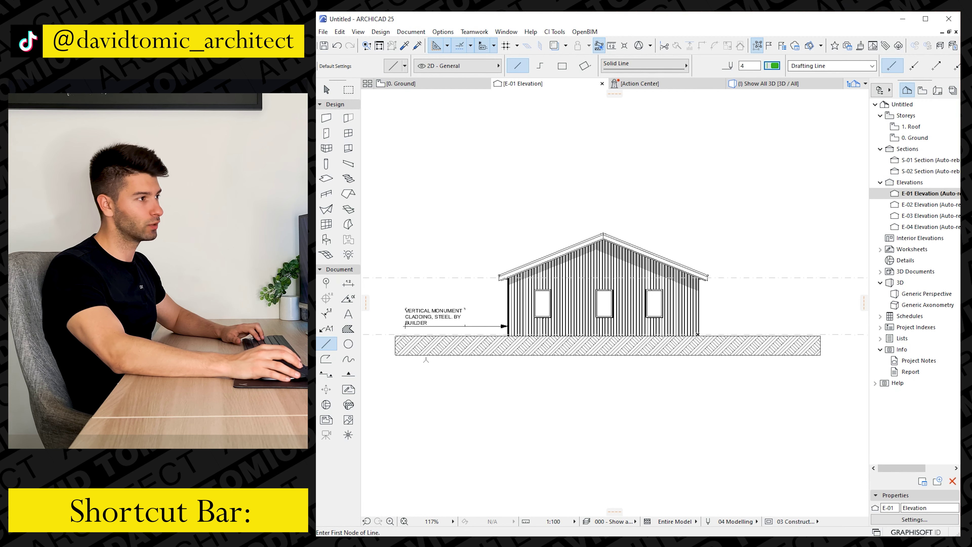
scroll(394, 336, up, 10)
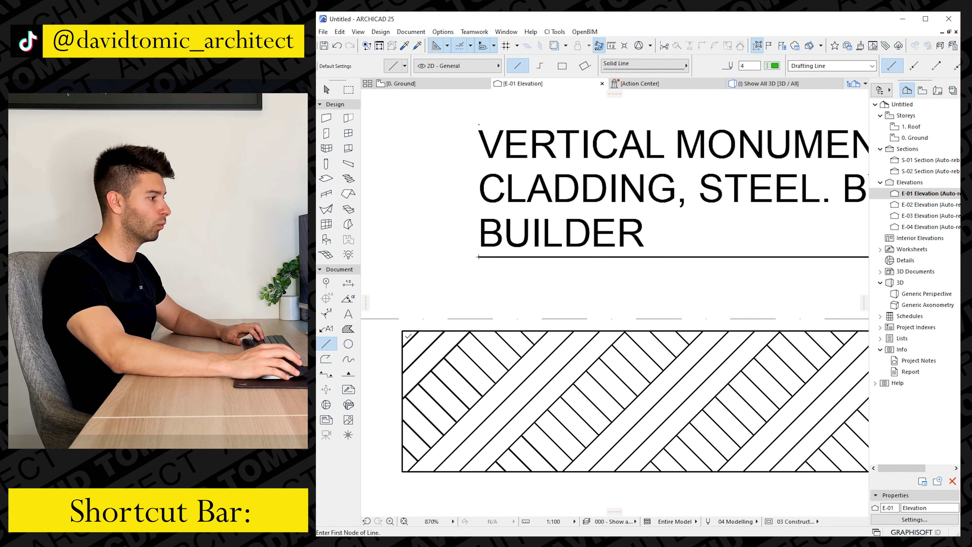
click(402, 331)
scroll(431, 341, down, 10)
click(850, 323)
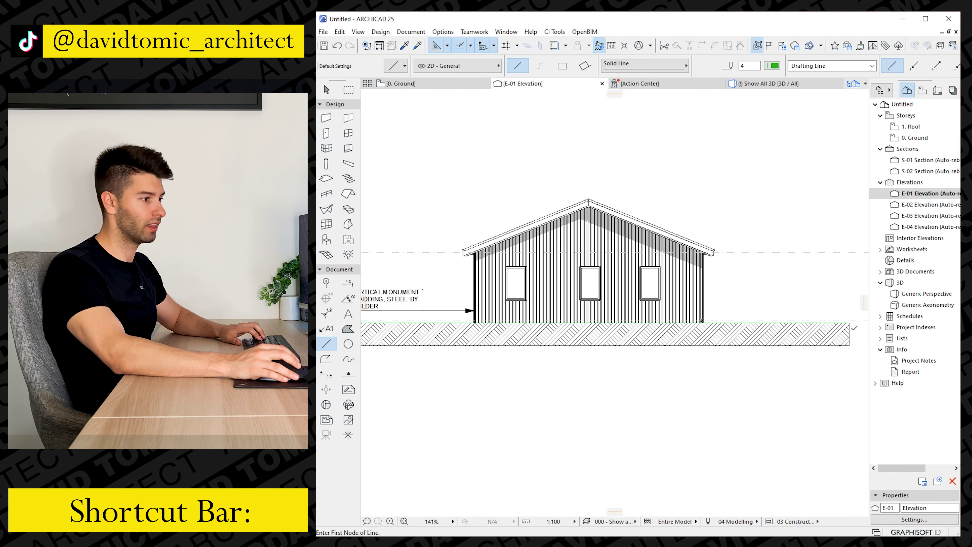
Draw a rectangular fill with the Background pattern and pen 19 over the hatched ground mesh, from below its left end to its top-right corner
click(348, 329)
middle_drag(393, 335, 518, 311)
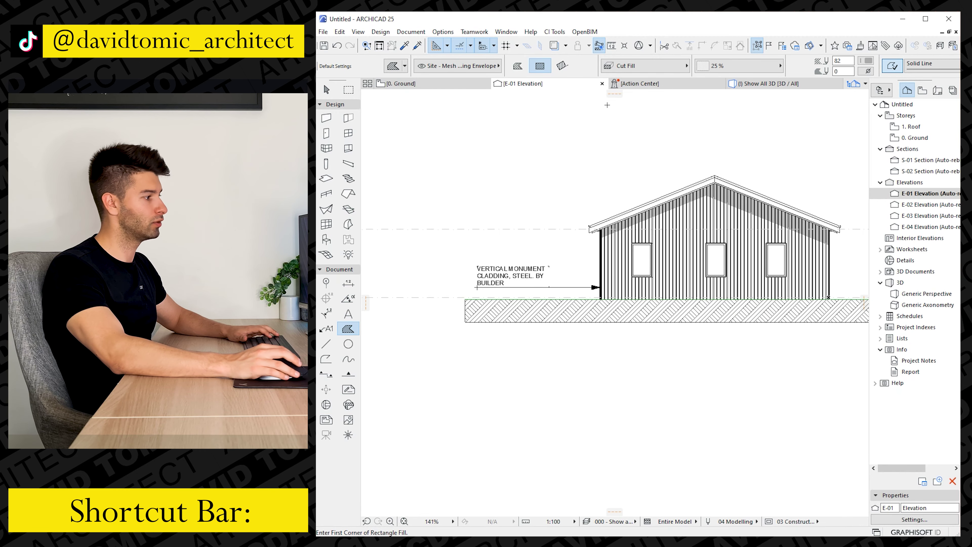
click(734, 64)
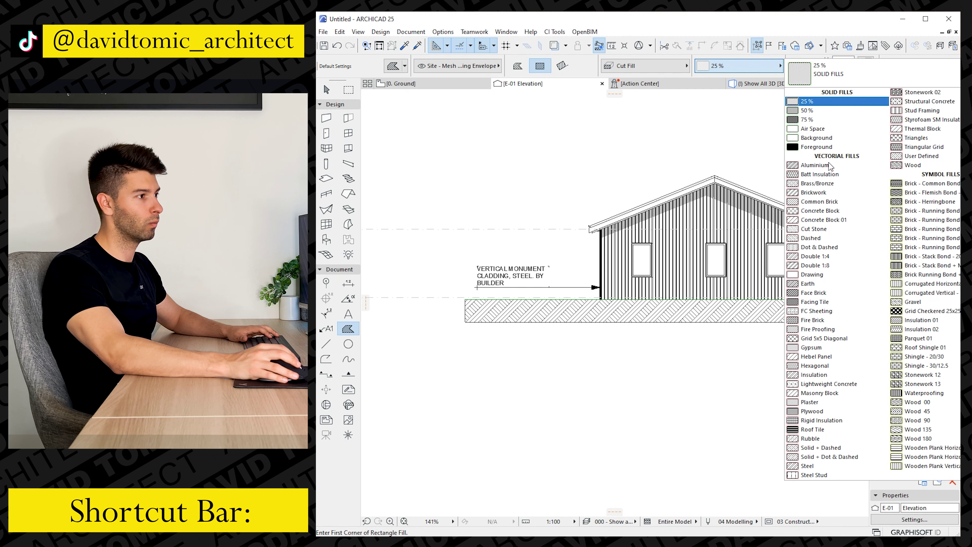
click(827, 137)
click(866, 61)
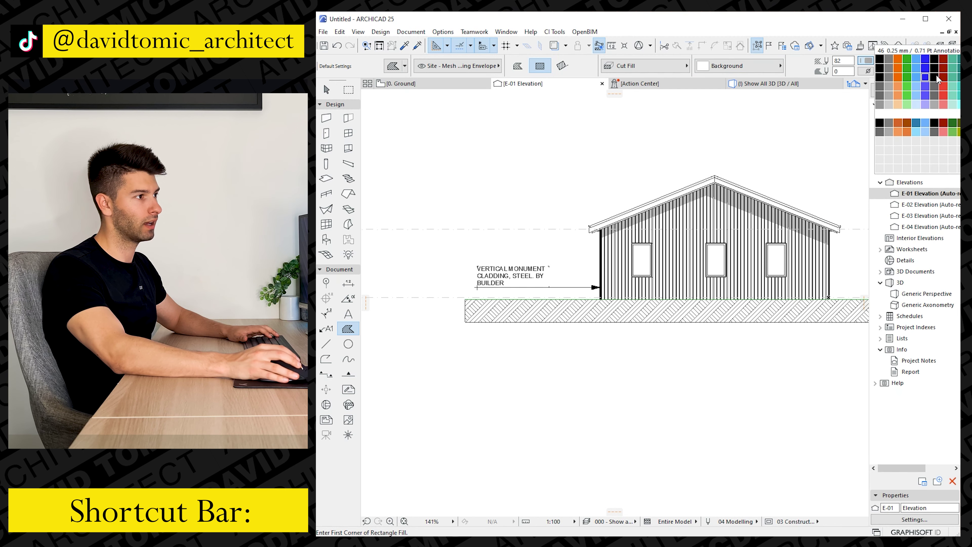
click(959, 59)
click(419, 350)
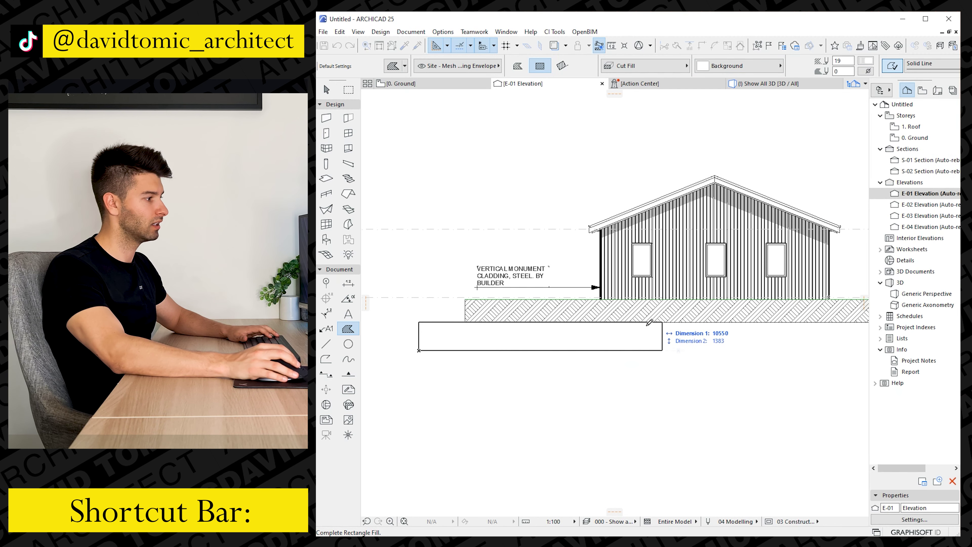
middle_drag(834, 324, 608, 325)
click(749, 301)
click(755, 323)
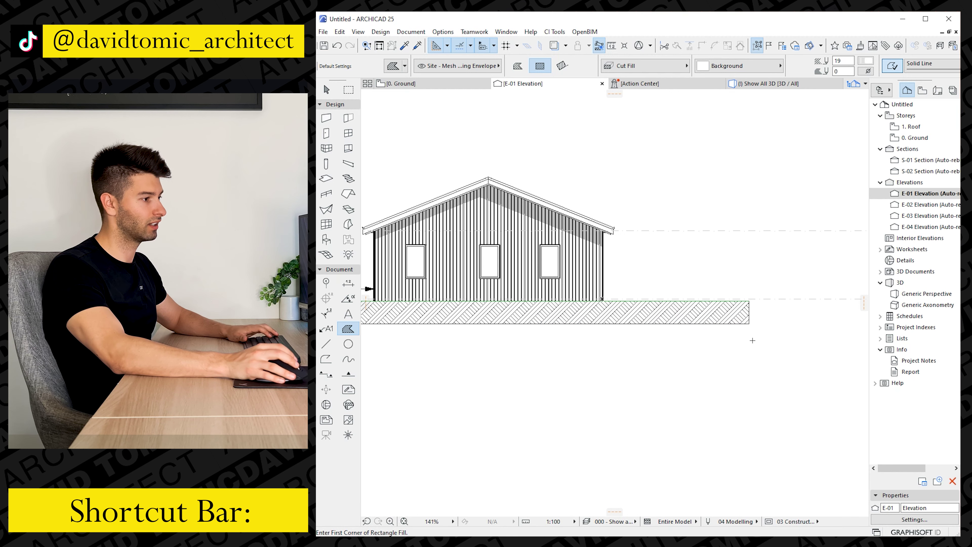
Reposition the masking fill so that it extends past the right end of the ground mesh
middle_drag(575, 368, 722, 348)
click(712, 323)
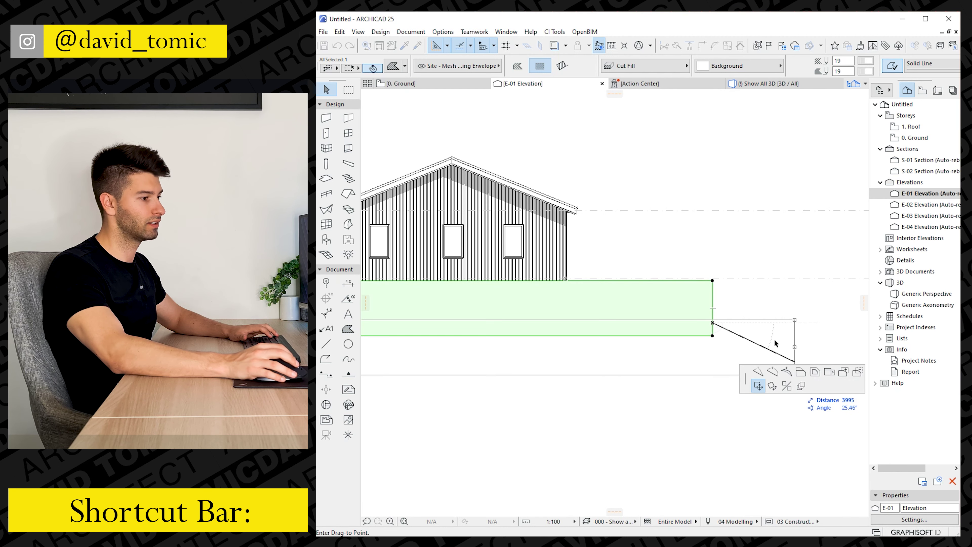
click(785, 329)
key(Escape)
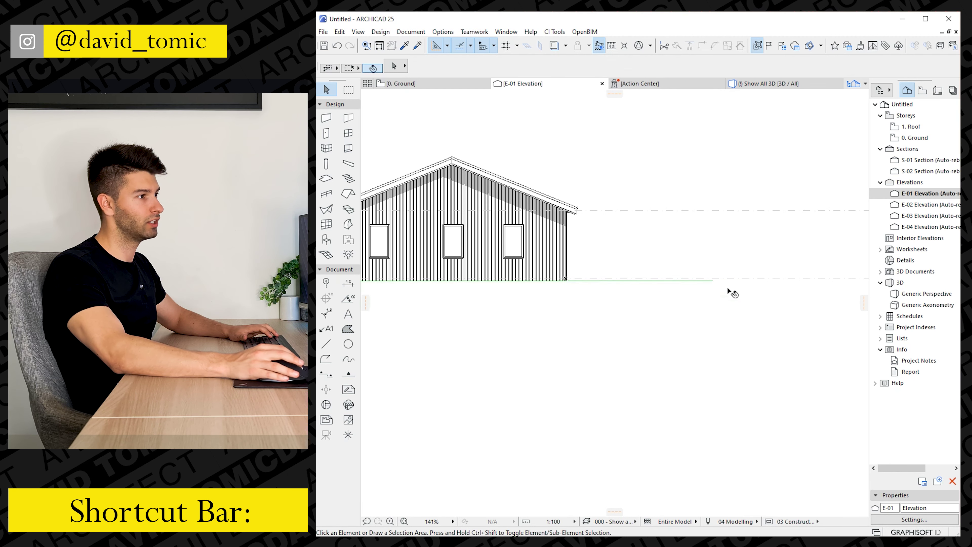
Bring the green ground line in front of the masking fill in the display order
click(711, 282)
right_click(711, 282)
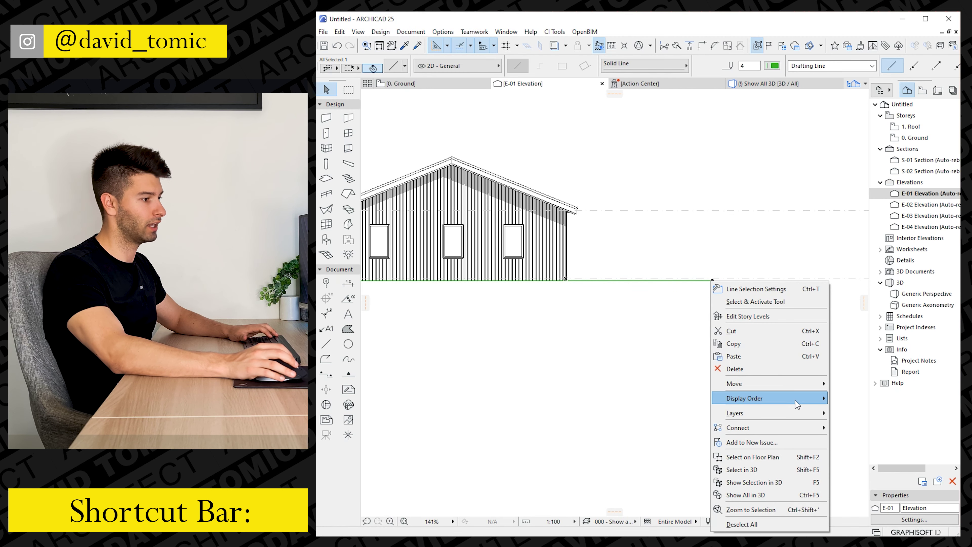
click(851, 398)
key(Escape)
middle_drag(460, 346, 634, 339)
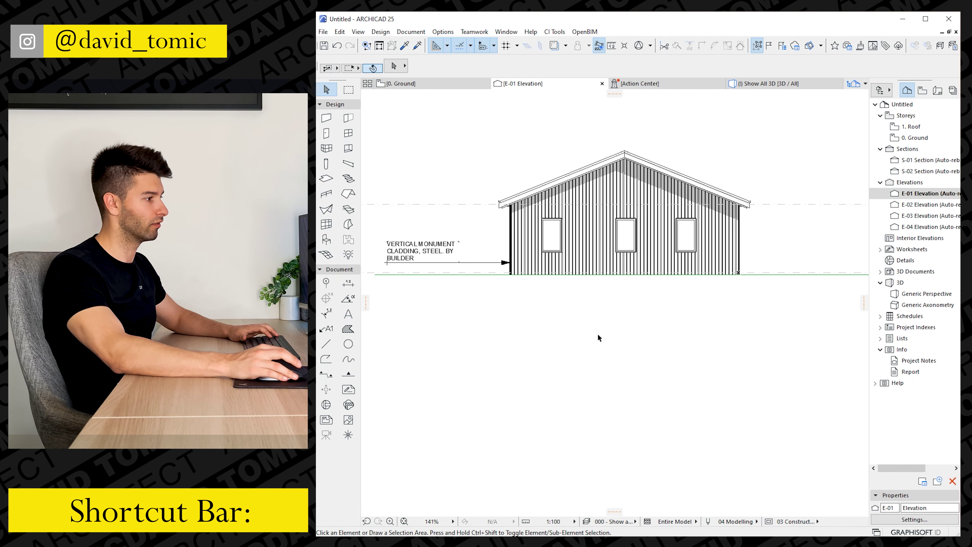
scroll(596, 335, down, 2)
Copy the cladding note to below the ground line and replace the copy's text with "N.G.L"
scroll(440, 299, up, 4)
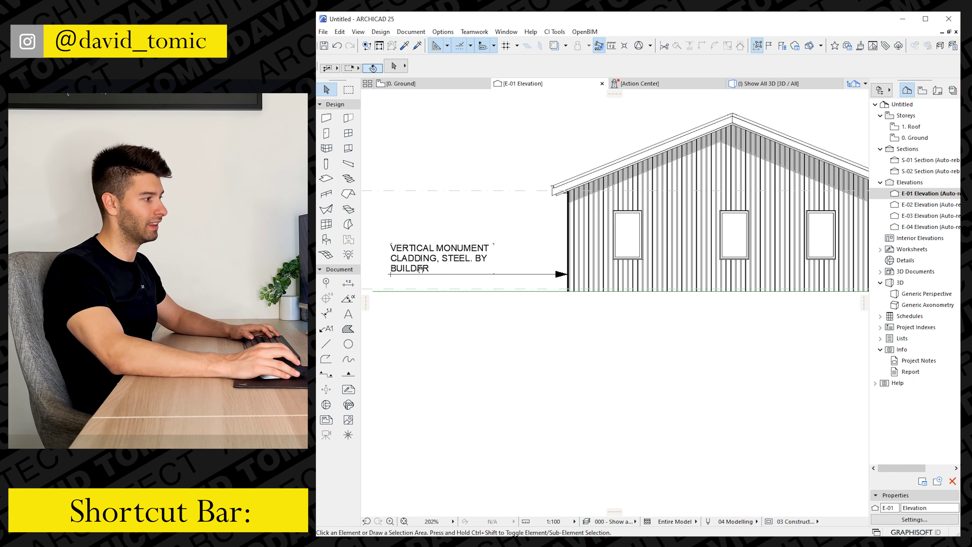
click(447, 254)
key(ctrl+shift+d)
click(446, 253)
click(432, 306)
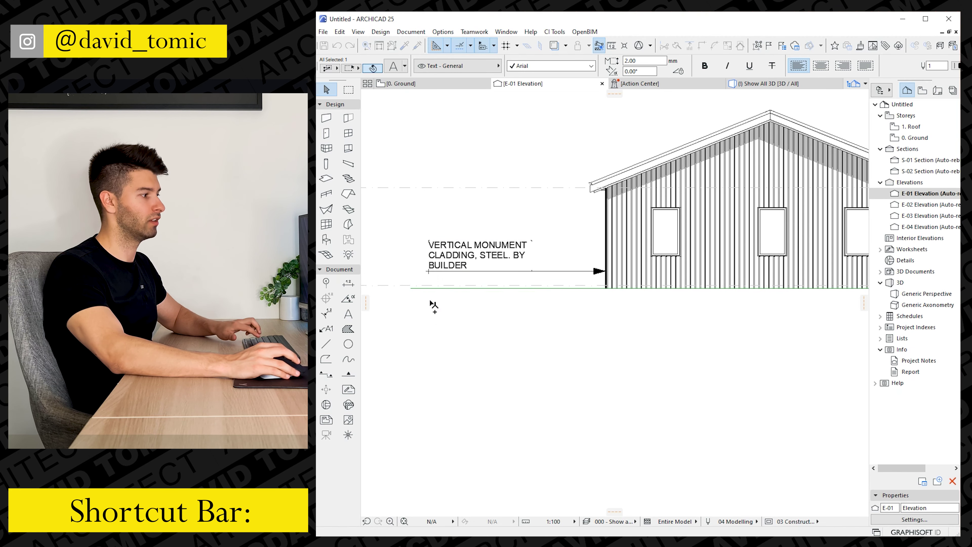
double_click(433, 311)
text(N.G.L)
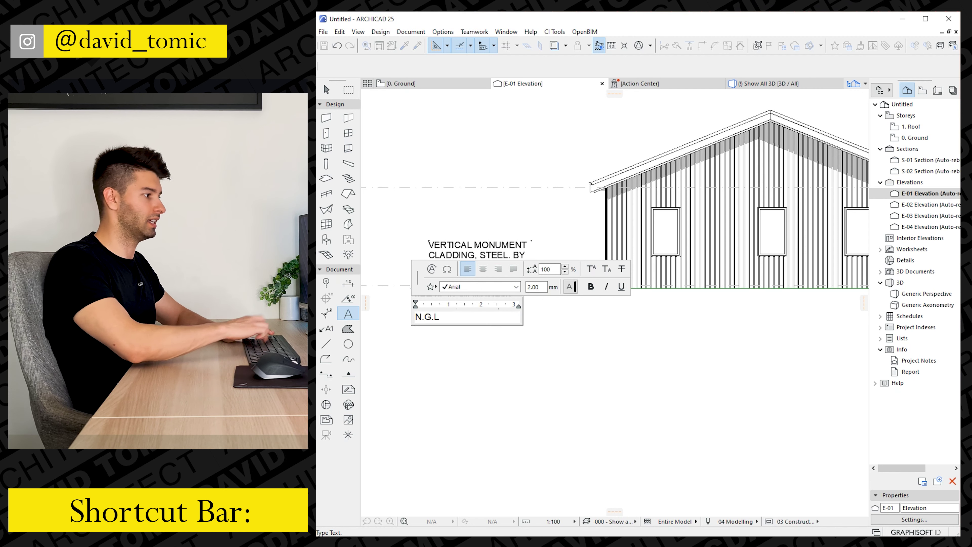
key(Escape)
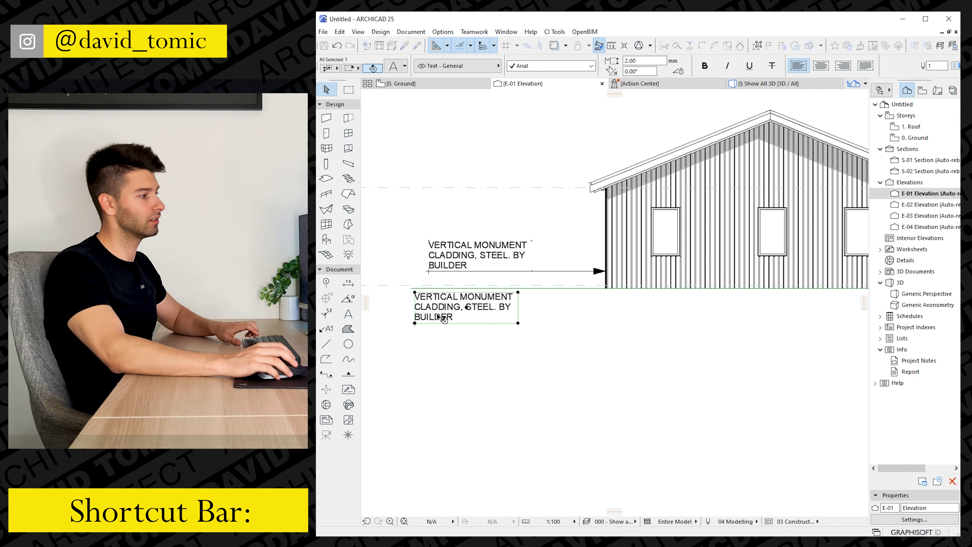
Move the N.G.L label up to sit directly beneath the left end of the ground line
key(ctrl+d)
click(414, 314)
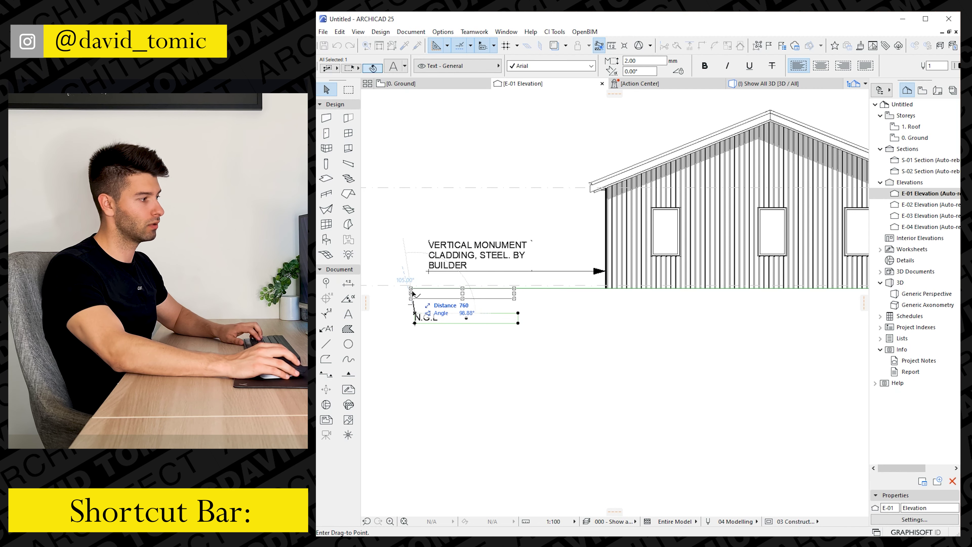
click(412, 294)
key(Escape)
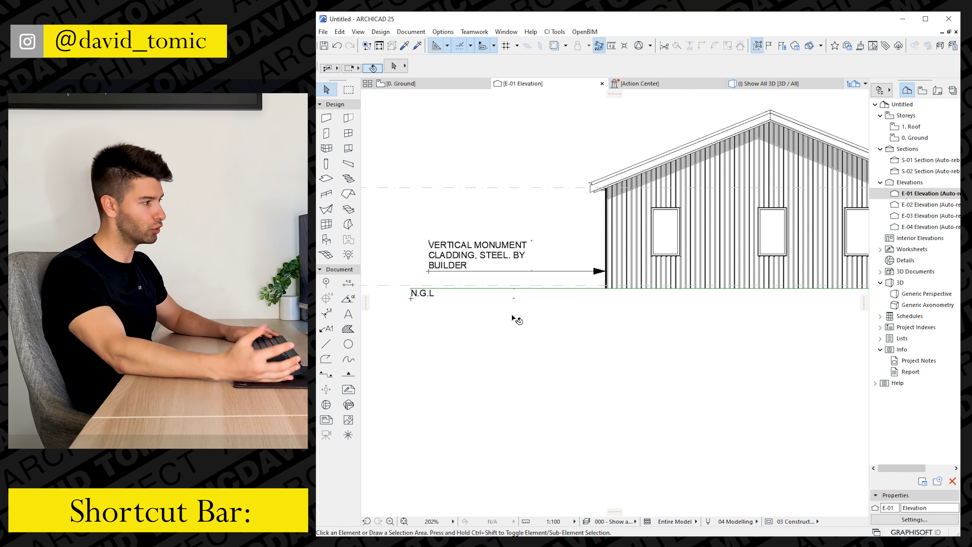
Measure the vertical distance between the ground storey level line and the natural ground line beside the house wall
scroll(490, 309, down, 3)
scroll(397, 305, up, 3)
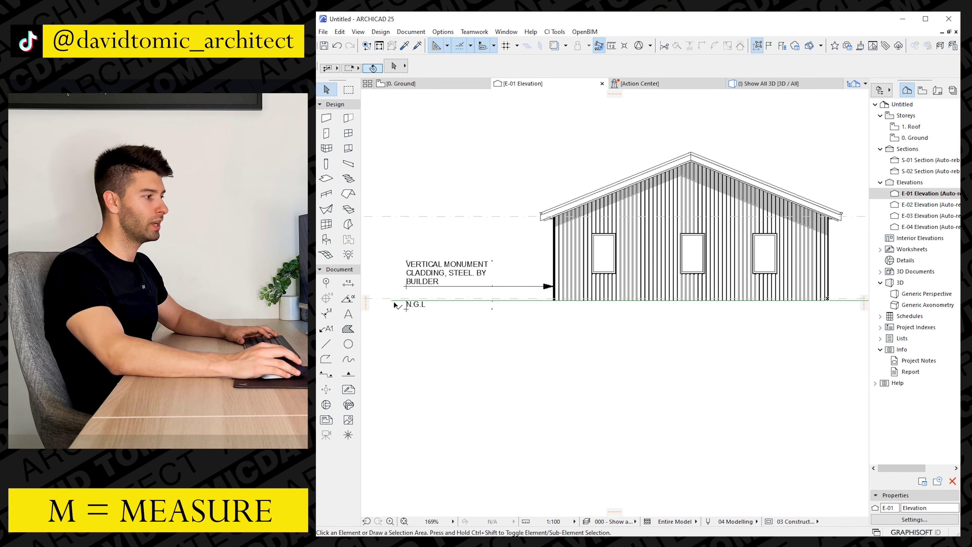
scroll(592, 307, up, 6)
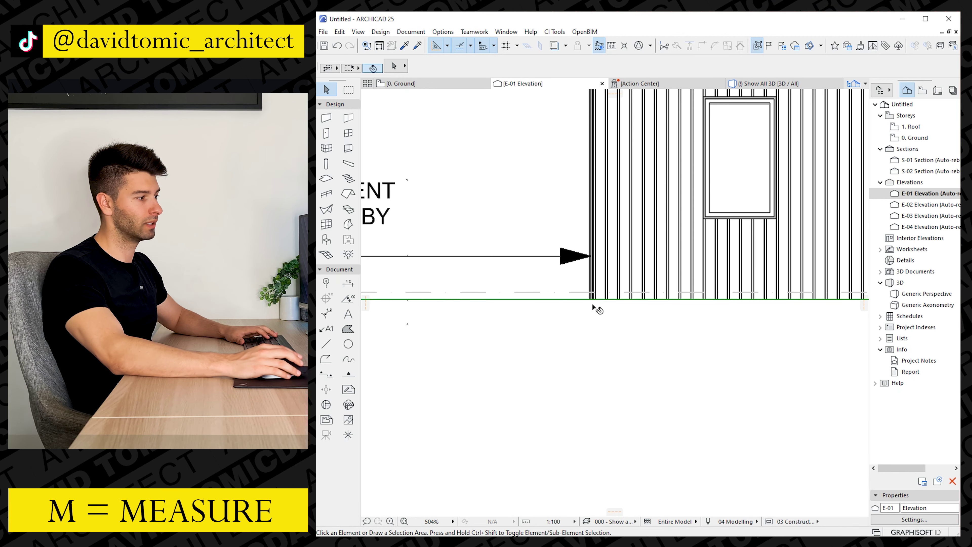
key(m)
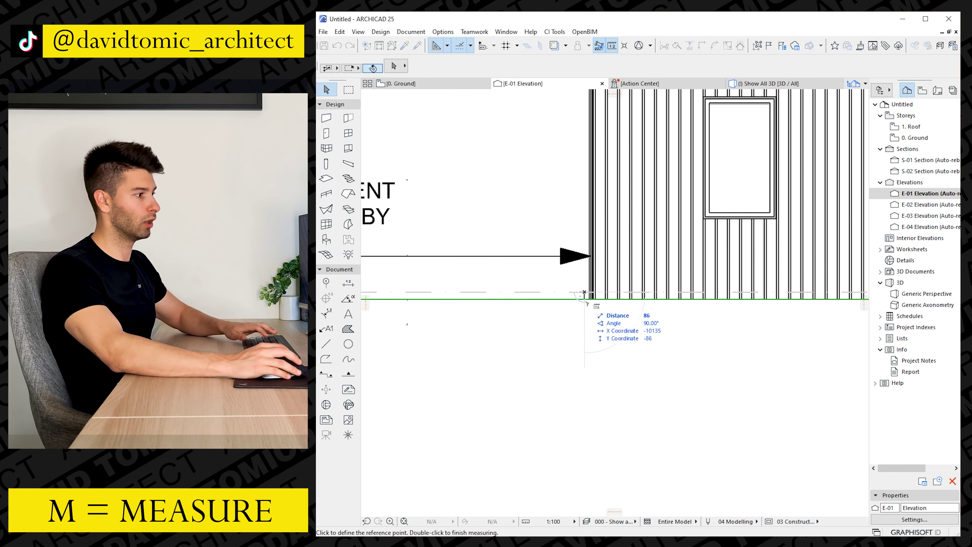
key(Escape)
scroll(584, 300, down, 5)
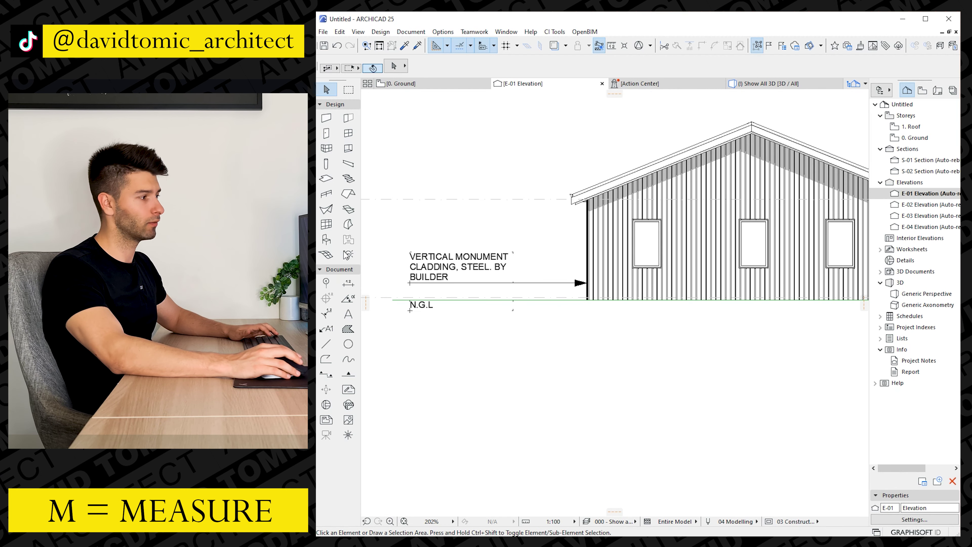
Place a vertical dimension chain beside the cladding note, covering the upper storey level, ground storey level and natural ground line
scroll(406, 318, down, 2)
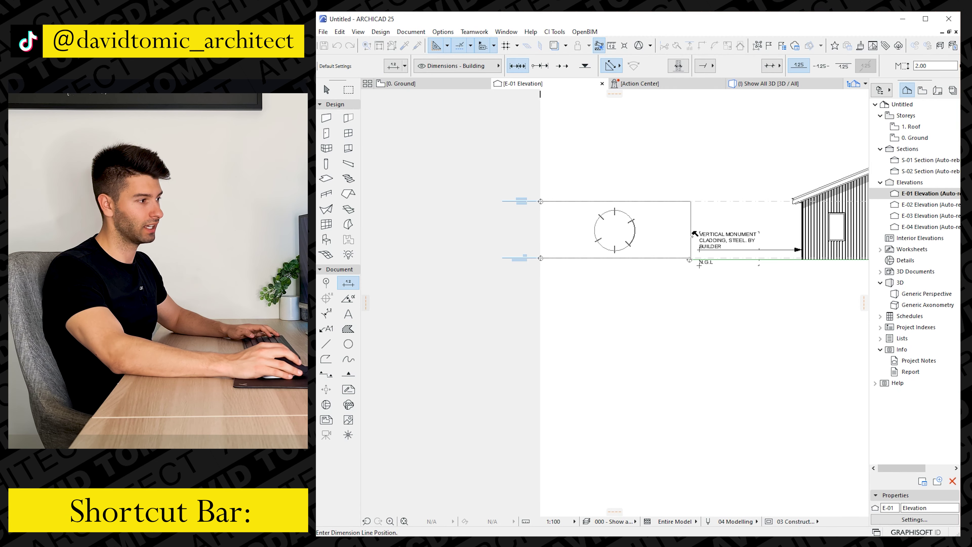
click(689, 260)
scroll(691, 254, up, 4)
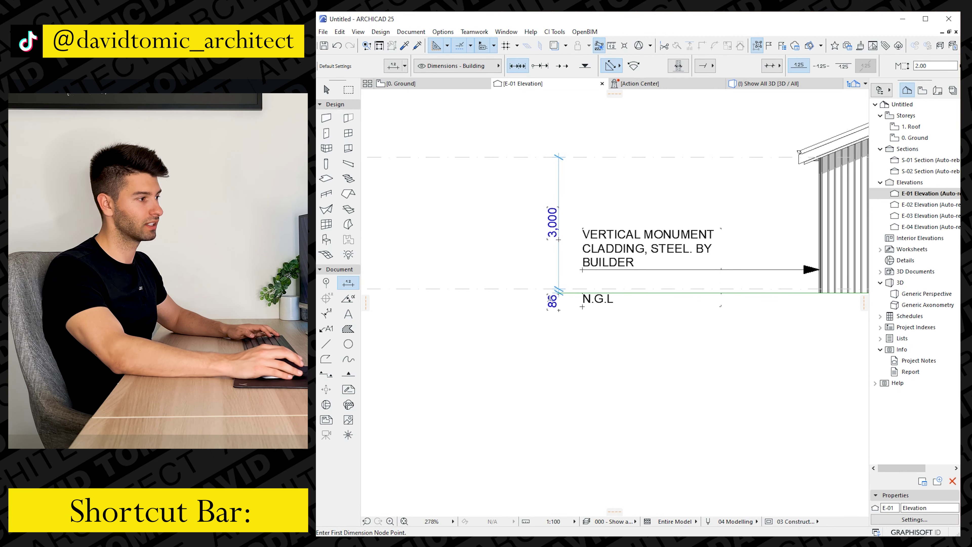
key(Escape)
Set the text, marker and witness line pens of the new vertical dimension chain to black pen 1
click(557, 273)
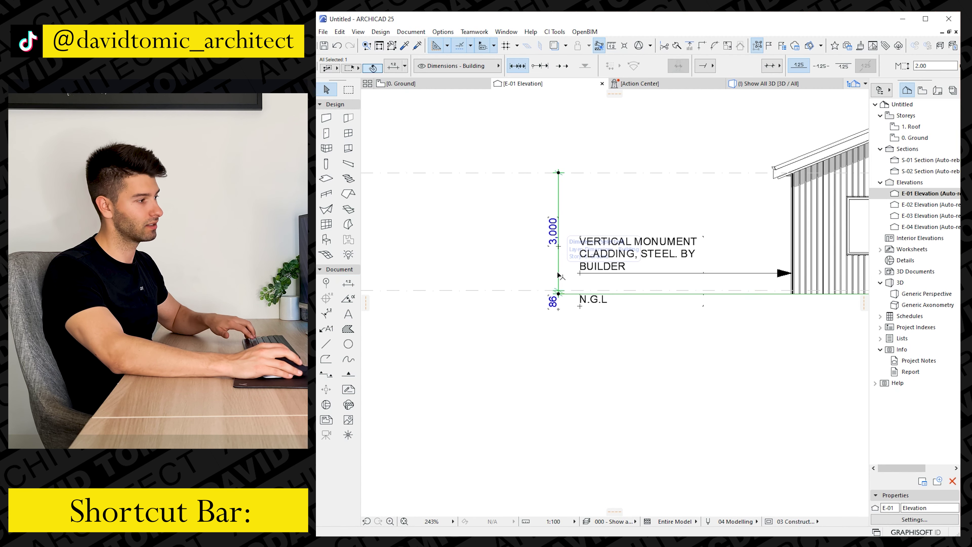
key(ctrl+t)
click(744, 204)
click(763, 201)
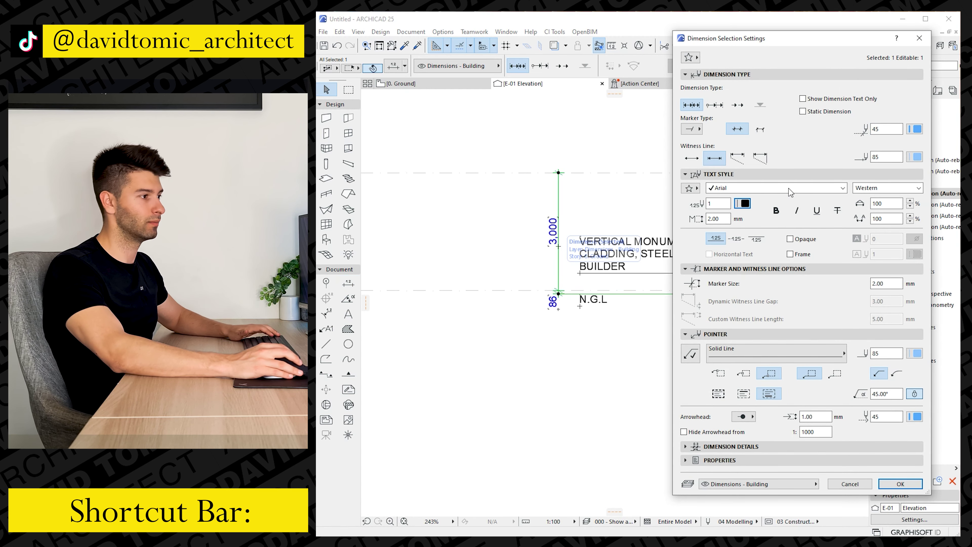
click(915, 129)
click(929, 128)
click(914, 157)
click(929, 156)
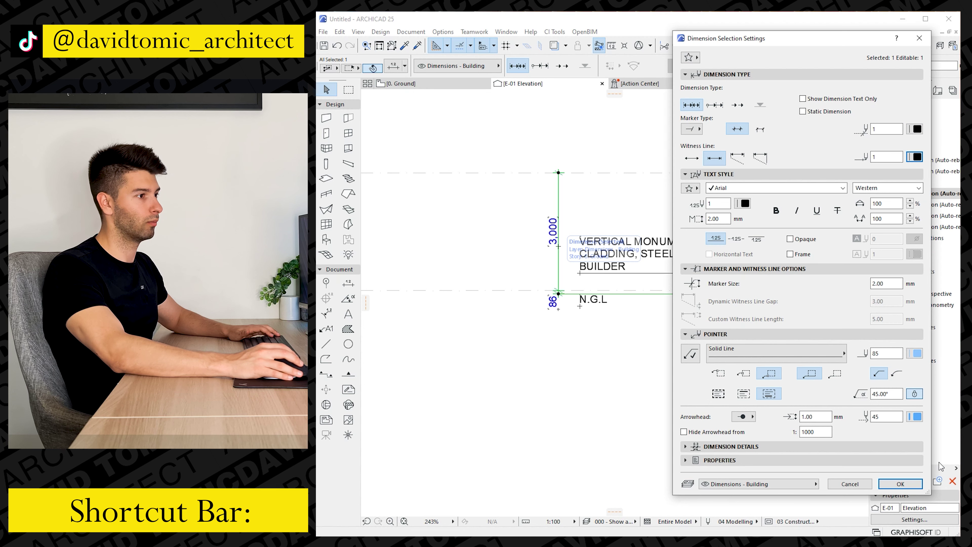
click(903, 481)
key(Escape)
middle_drag(651, 414, 584, 406)
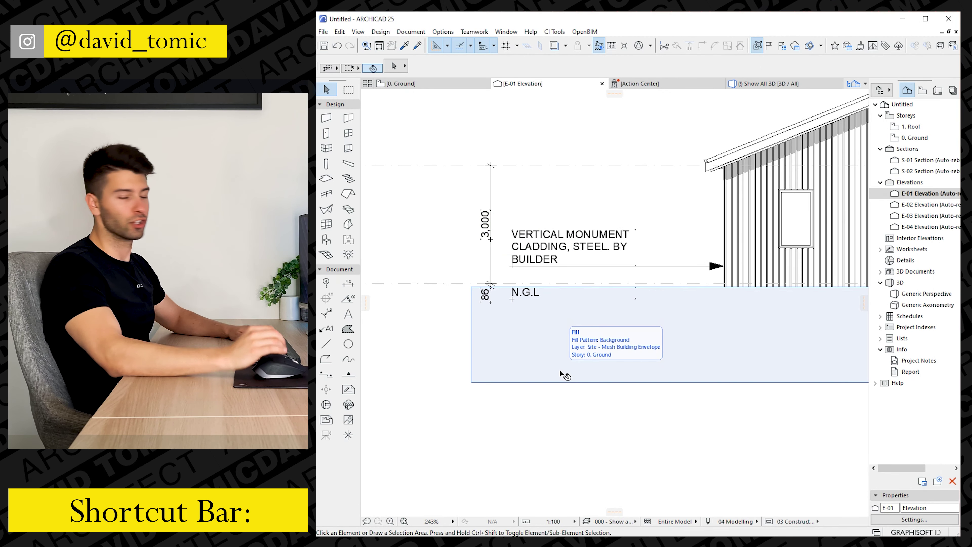
Set the E-01 elevation's uncut fill to Surface - Texture Fill, Non-Shaded from its plan marker, and open the elevation
scroll(477, 251, down, 4)
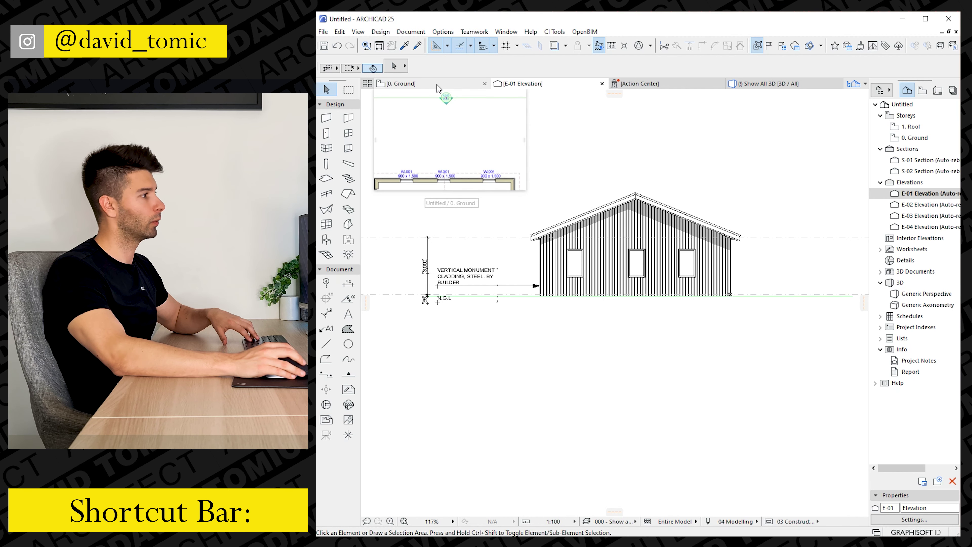
click(438, 88)
click(603, 180)
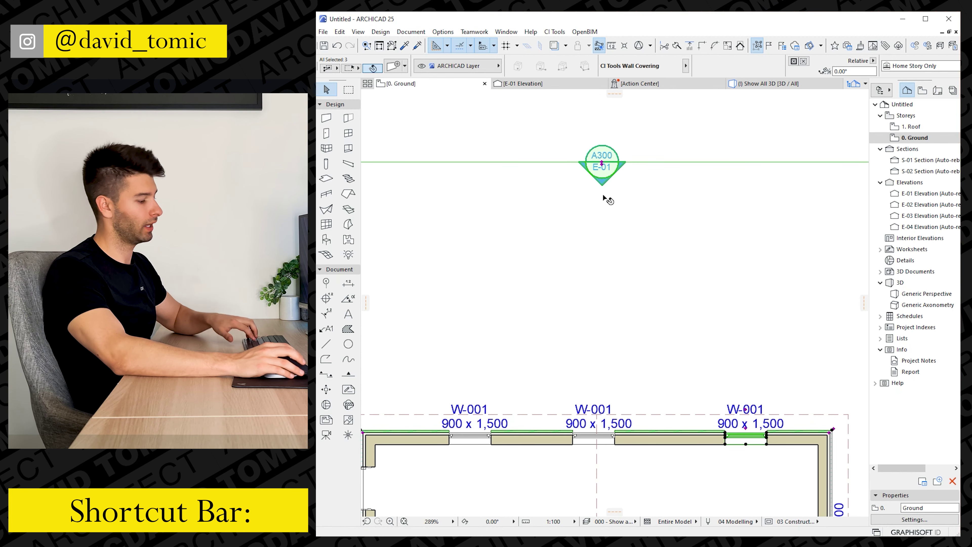
double_click(602, 168)
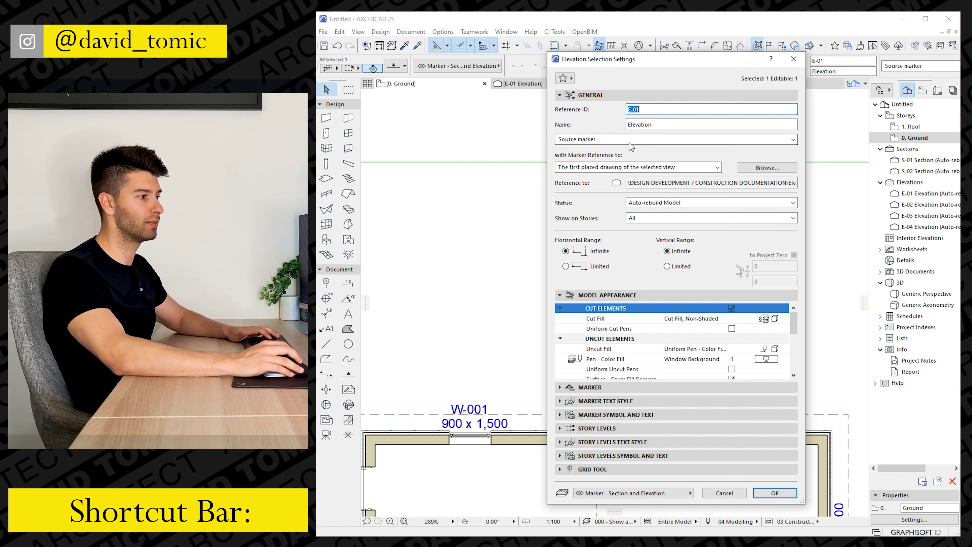
click(771, 349)
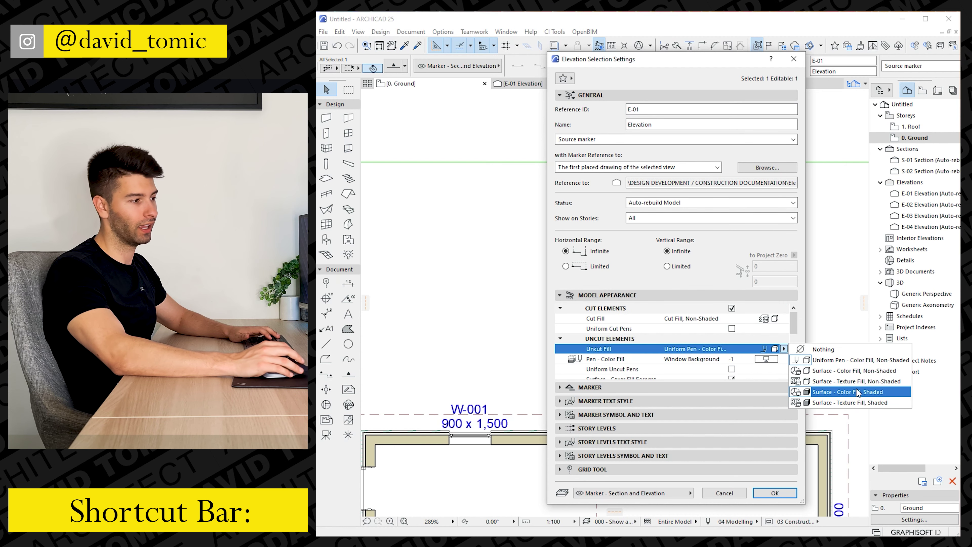
click(844, 383)
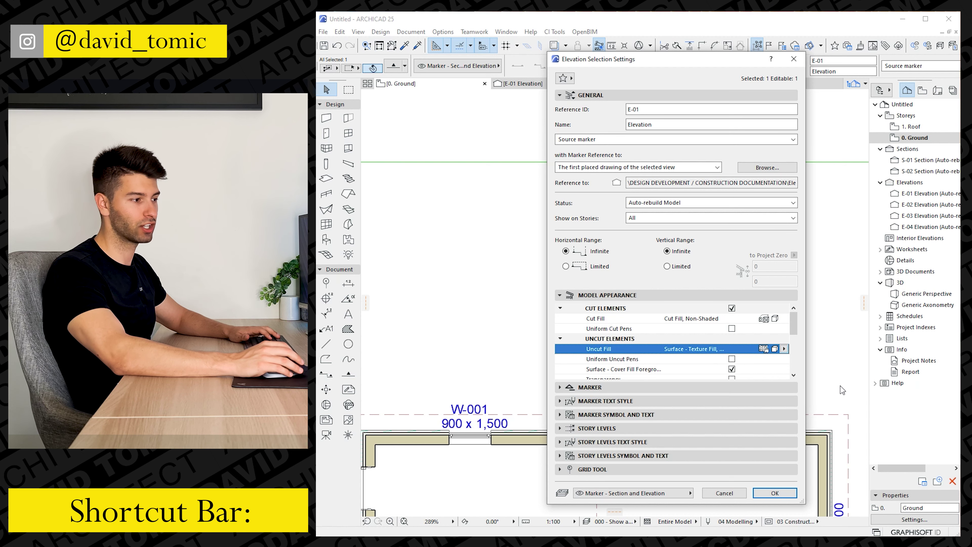
click(774, 493)
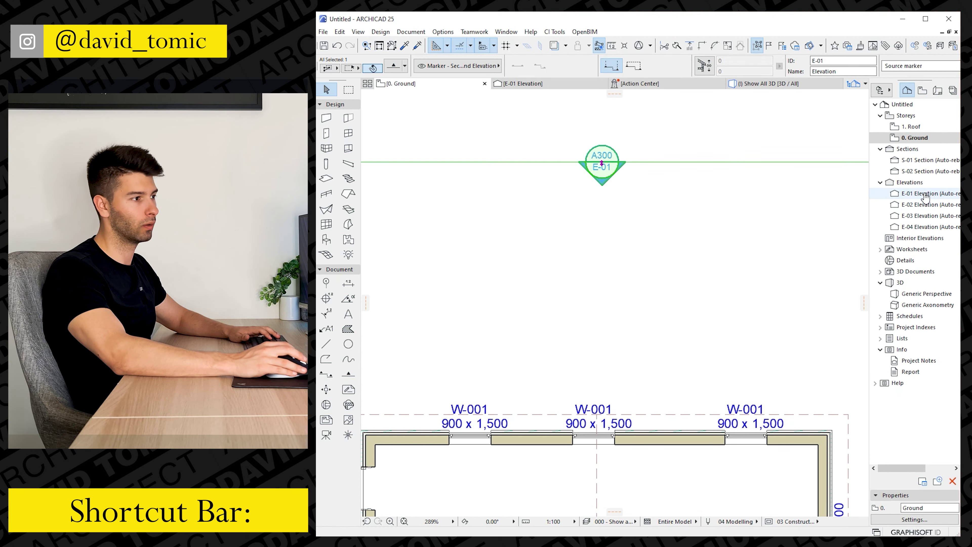
double_click(930, 194)
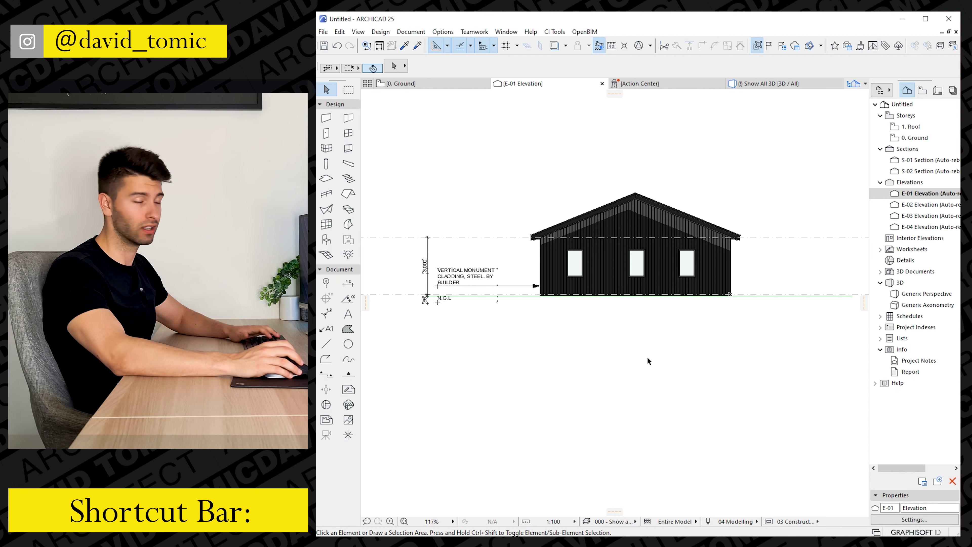
Set the sun viewpoint in the E-01 elevation marker's model appearance to "as in 3D Window"
click(441, 84)
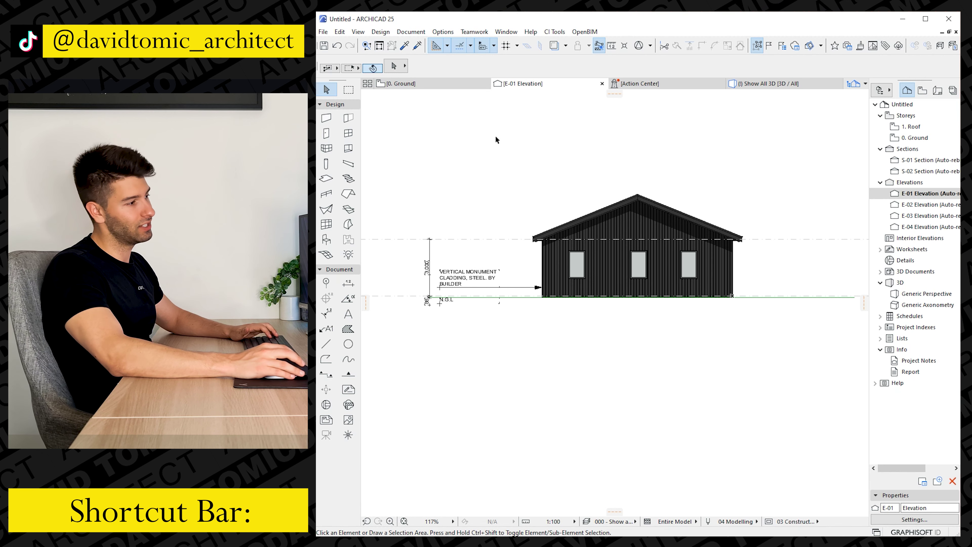
click(436, 83)
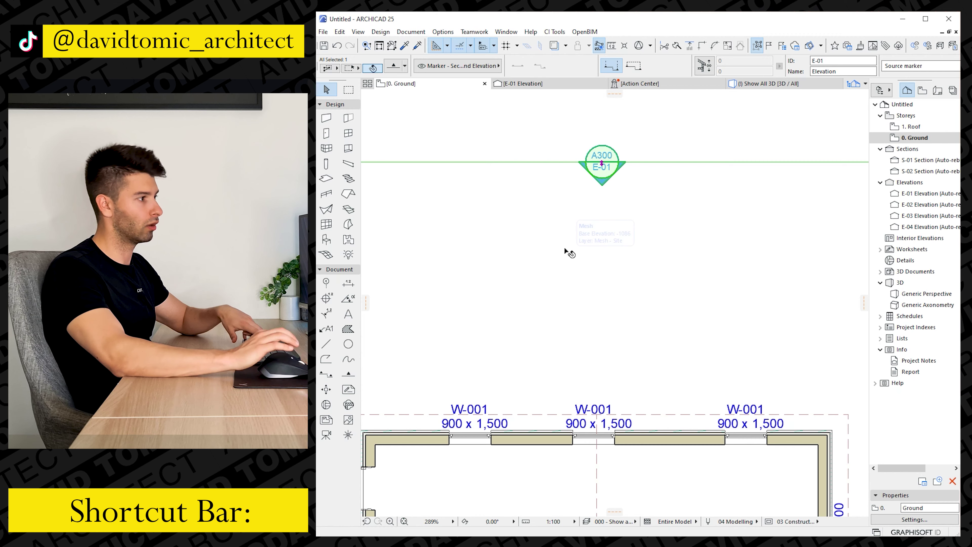
key(ctrl+t)
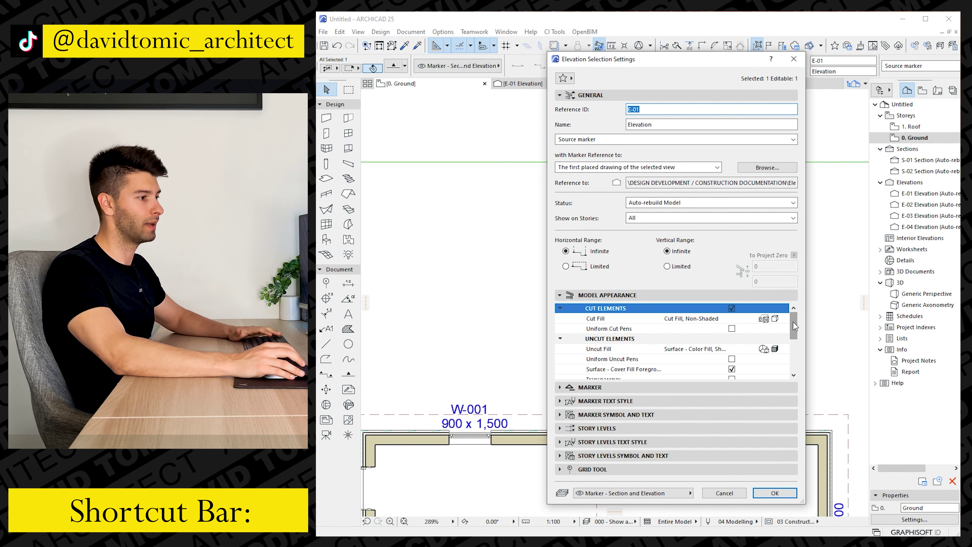
drag(792, 322, 794, 351)
scroll(576, 334, down, 1)
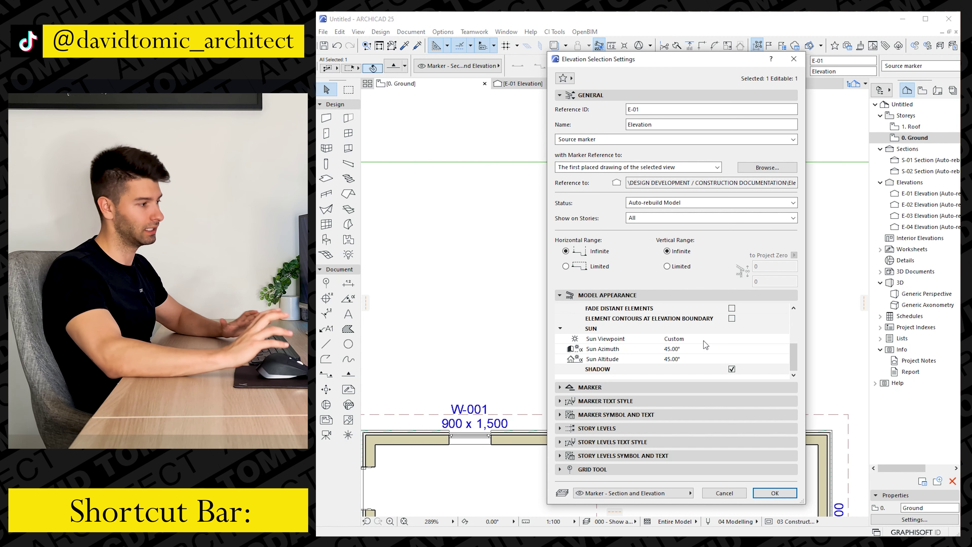
click(704, 339)
click(784, 339)
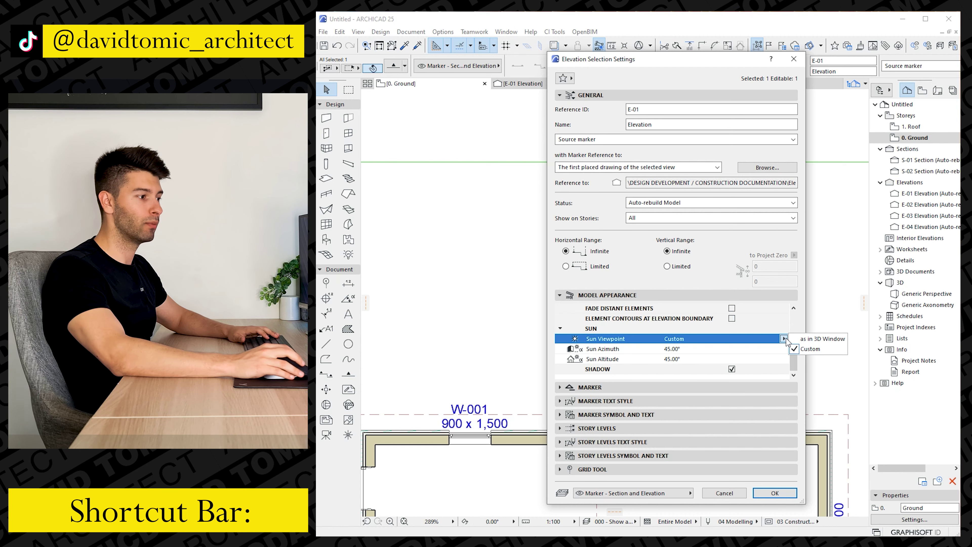
click(816, 339)
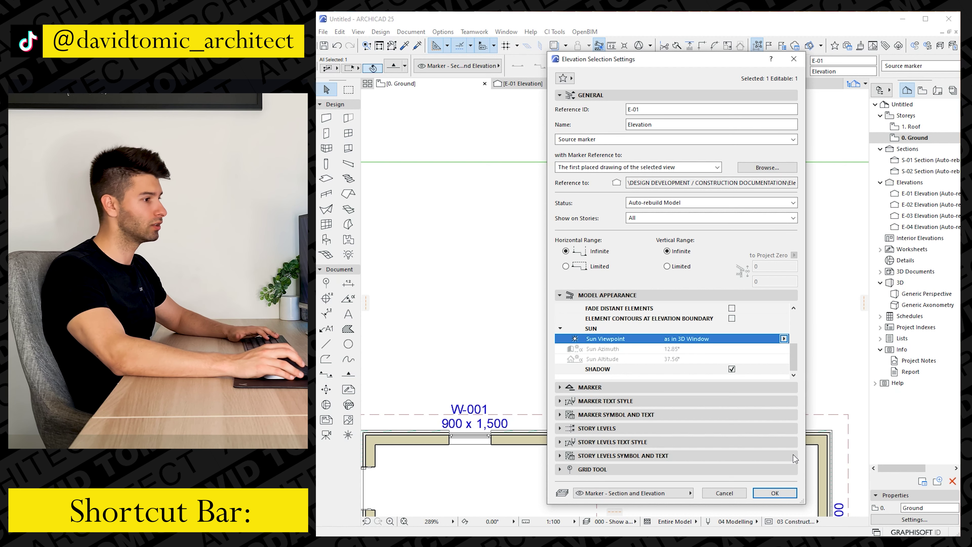
click(774, 493)
Define the sun position in the 3D projection settings by date and time, with the date set to 21 June
click(359, 32)
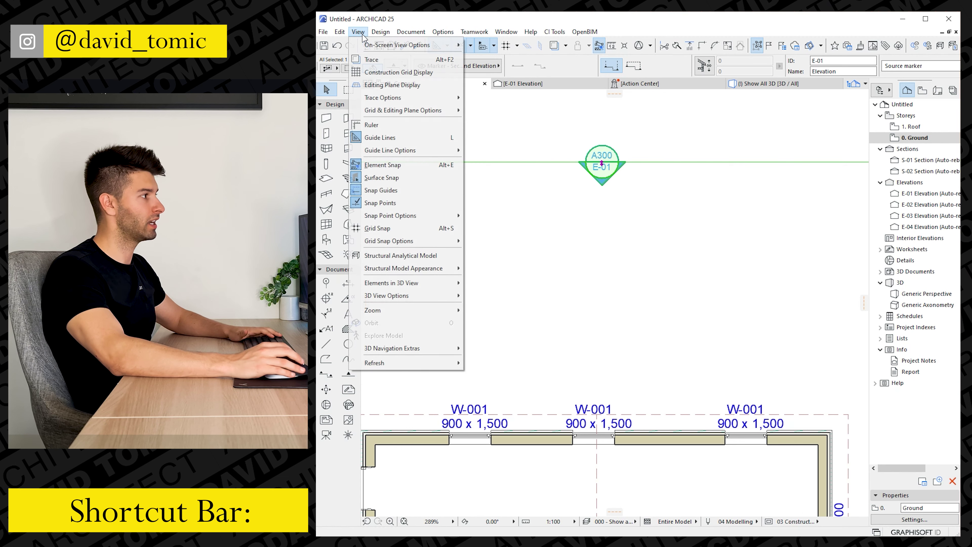
mouse_move(386, 294)
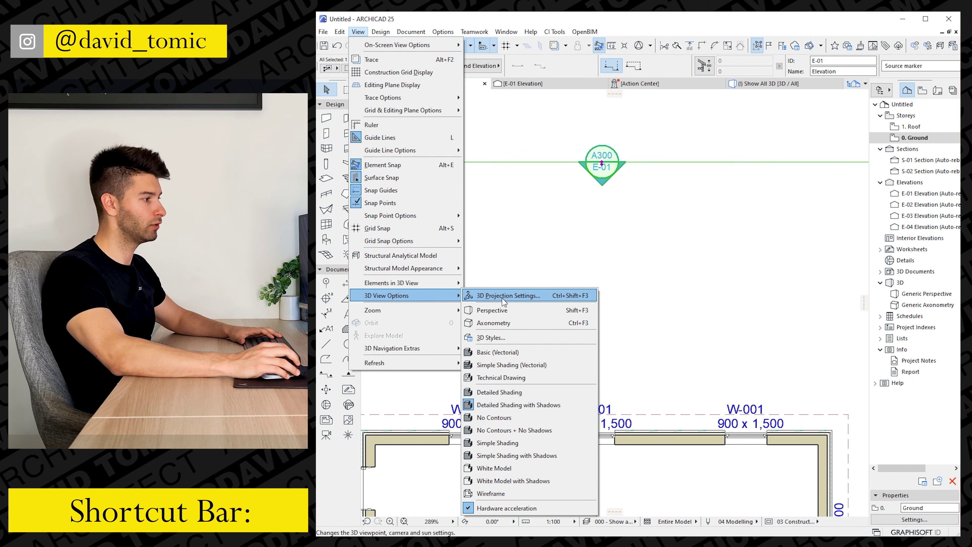
click(541, 298)
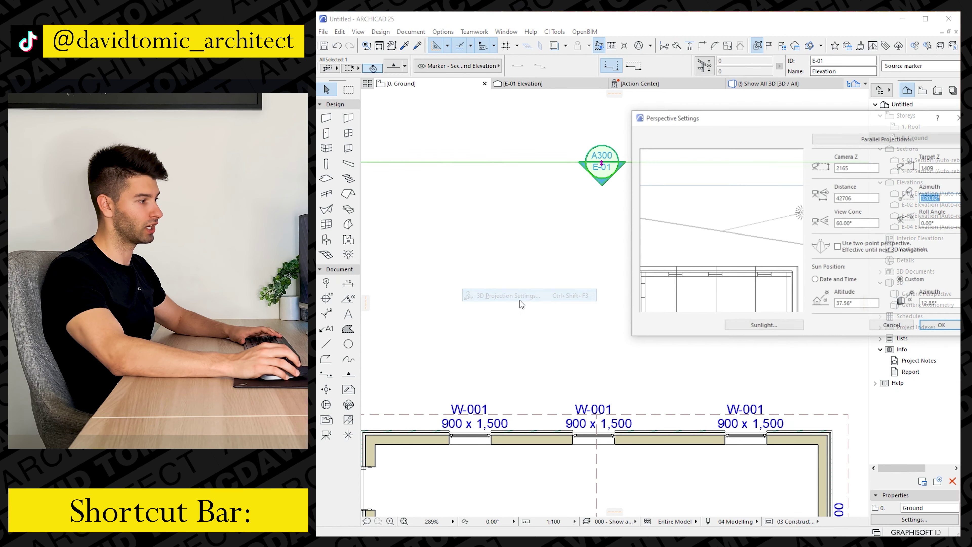
drag(789, 117, 650, 126)
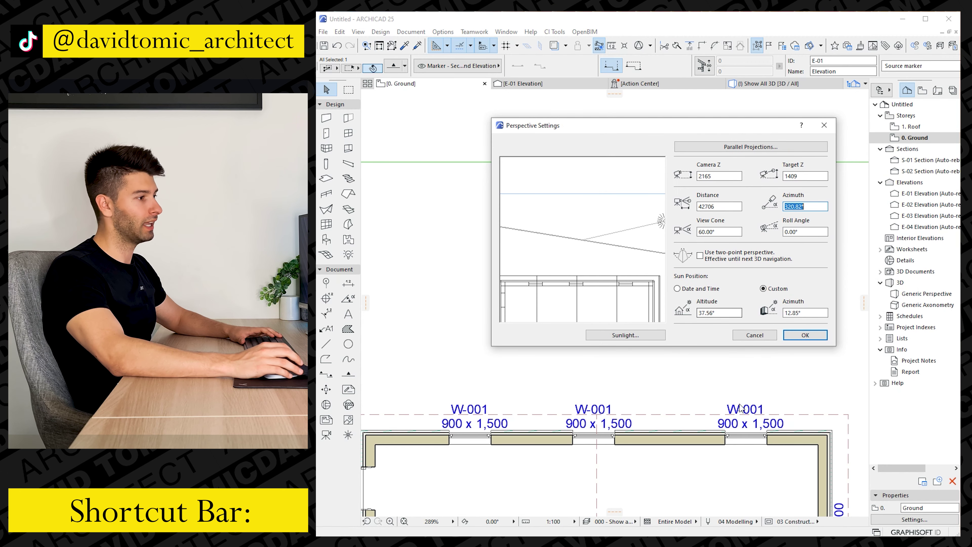
click(689, 289)
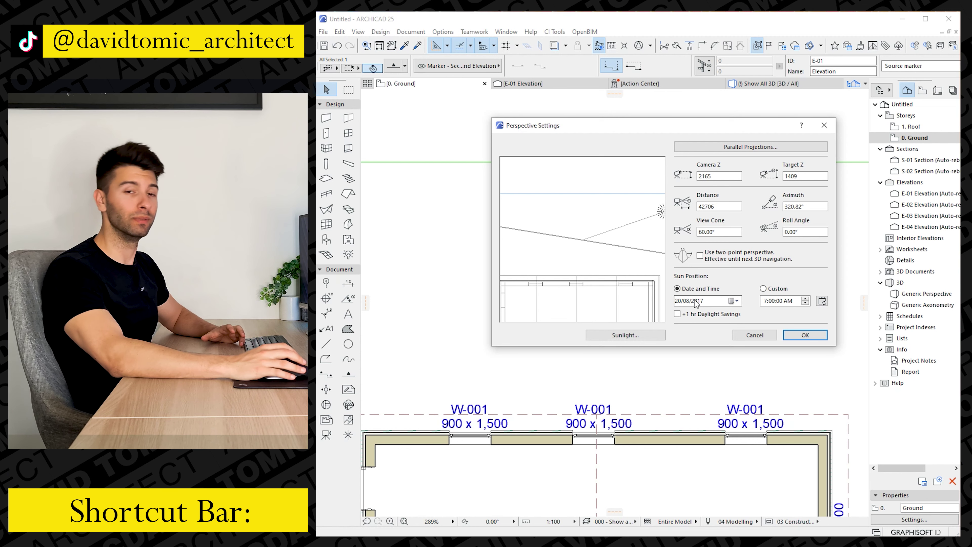
click(678, 302)
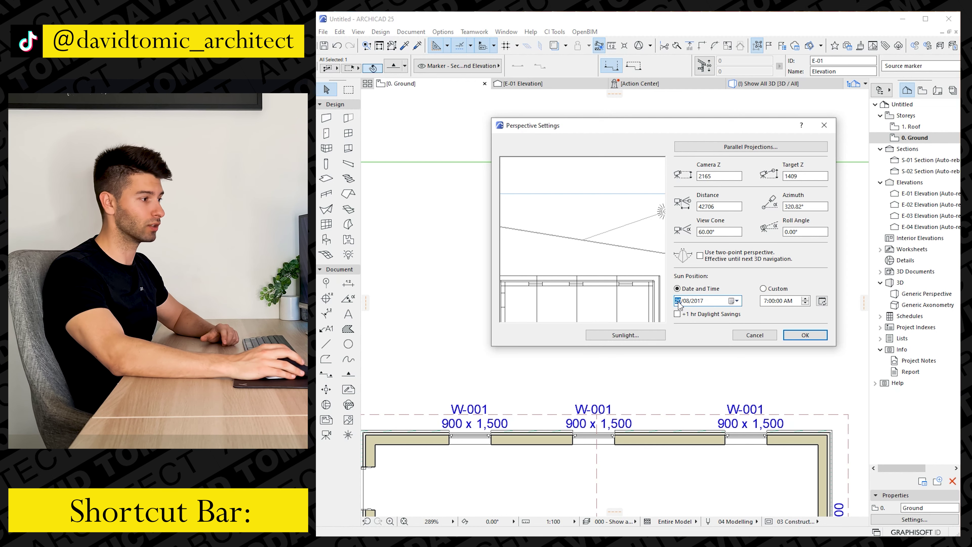
text(12)
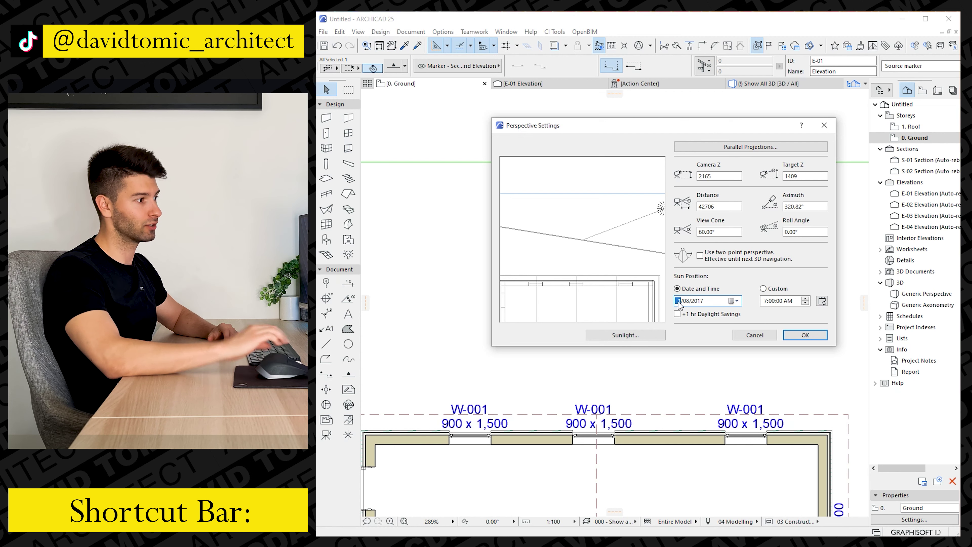
text(21)
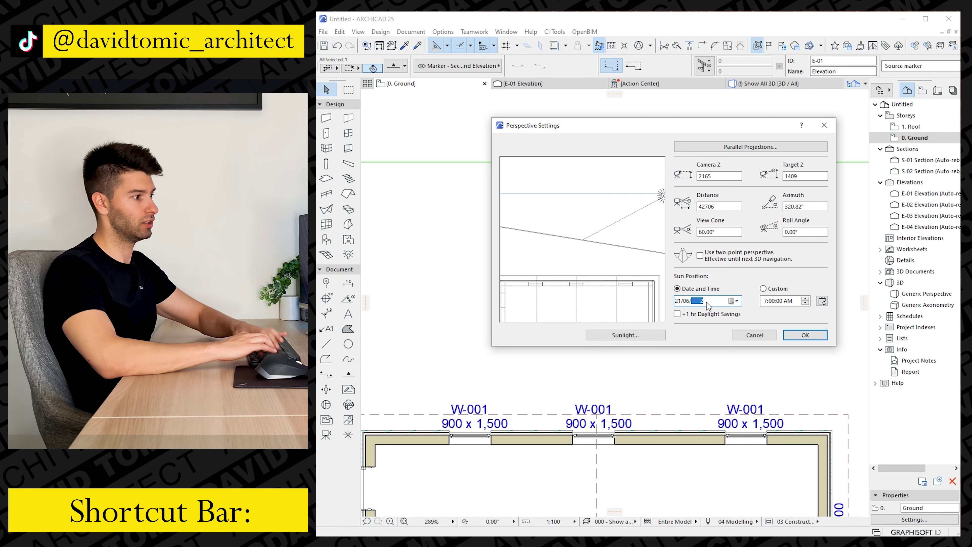
key(Return)
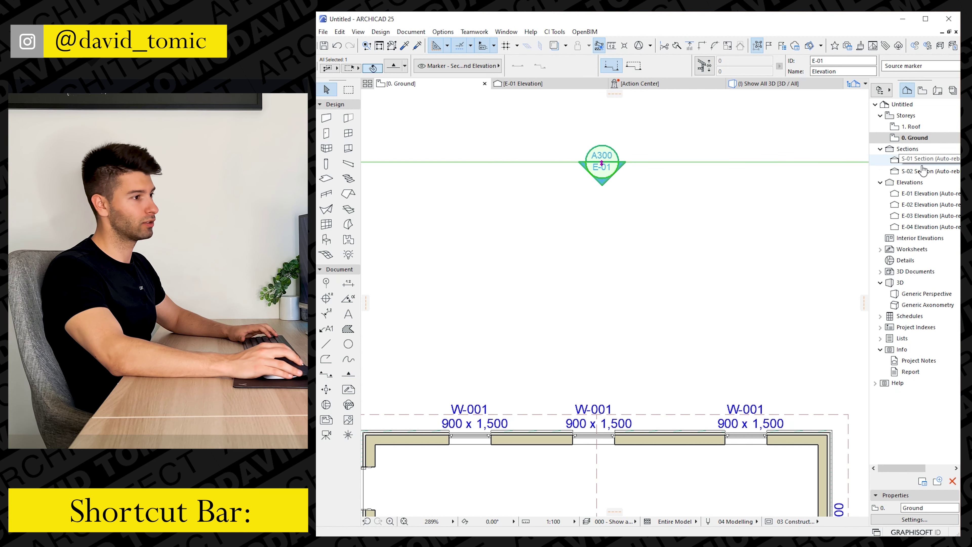
Open the E-01 elevation and examine the shadows and surface shading on the facade
click(918, 193)
double_click(918, 195)
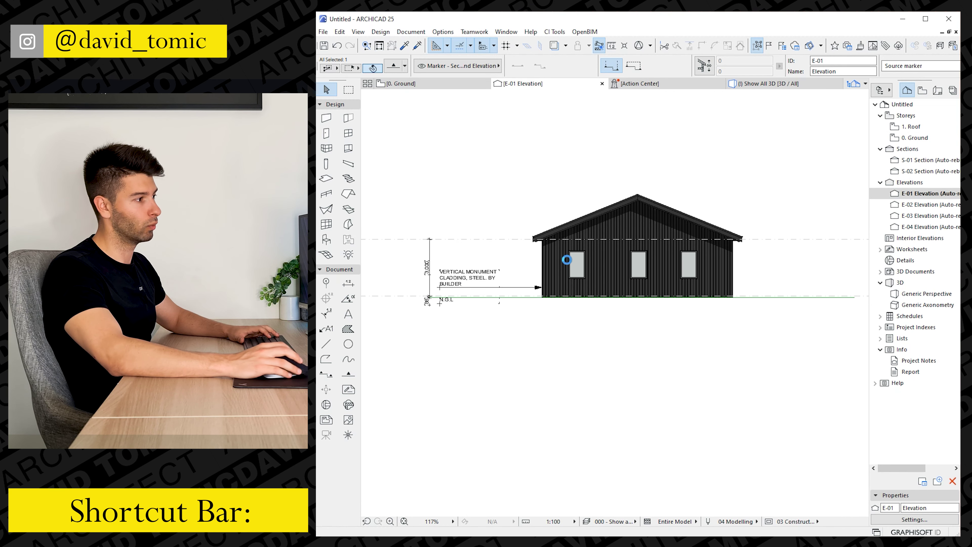
scroll(650, 236, up, 4)
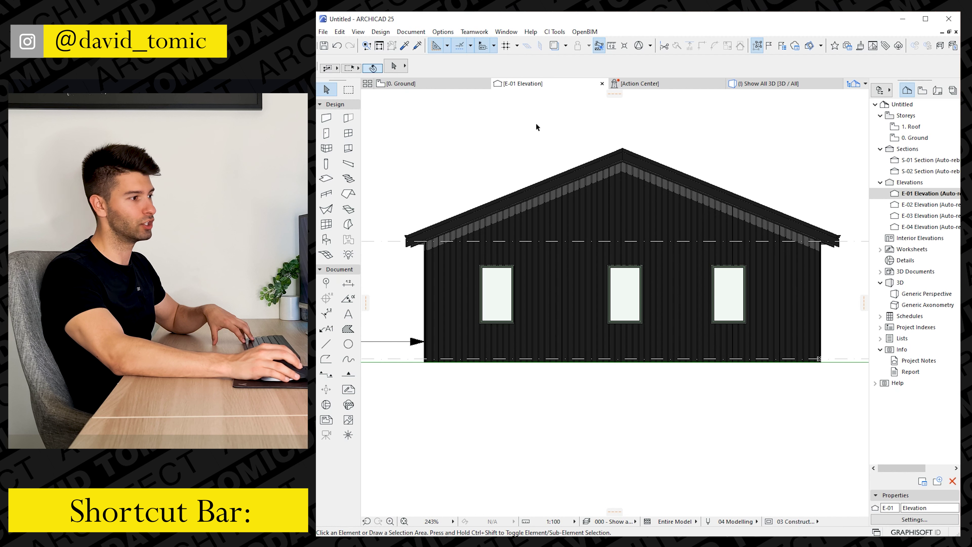
Apply the model appearance settings to all four elevation markers together from the ground floor plan, and open the E-01 elevation
click(453, 85)
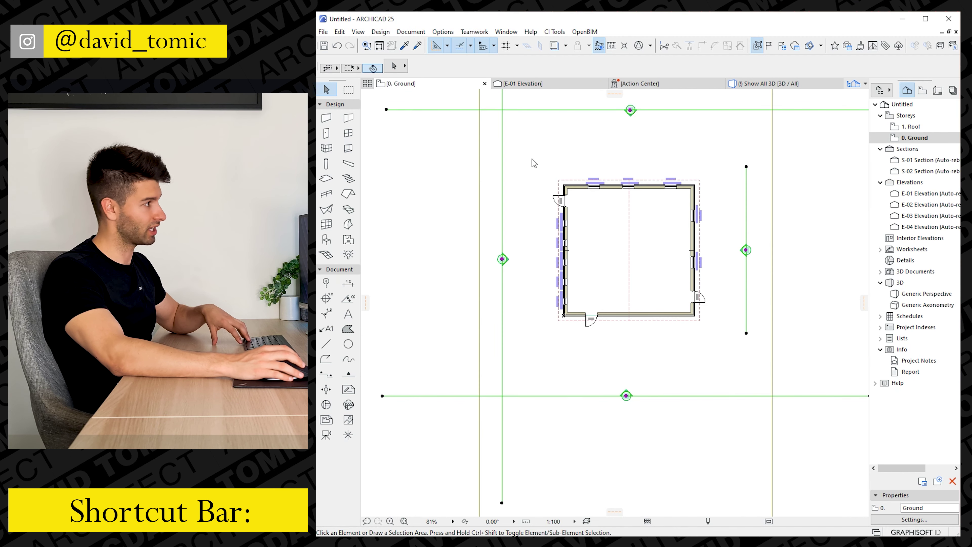
key(ctrl+a)
key(ctrl+t)
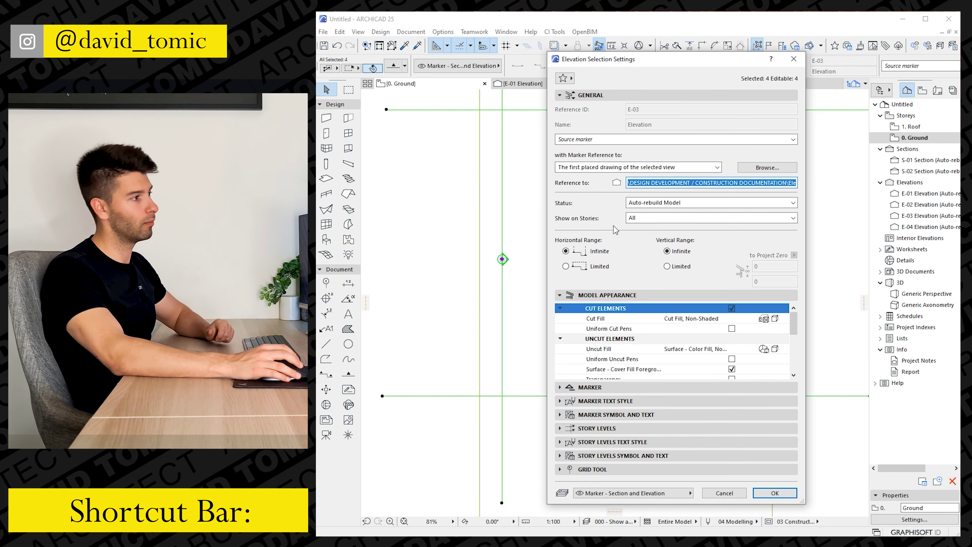
scroll(696, 352, down, 5)
click(774, 493)
double_click(922, 195)
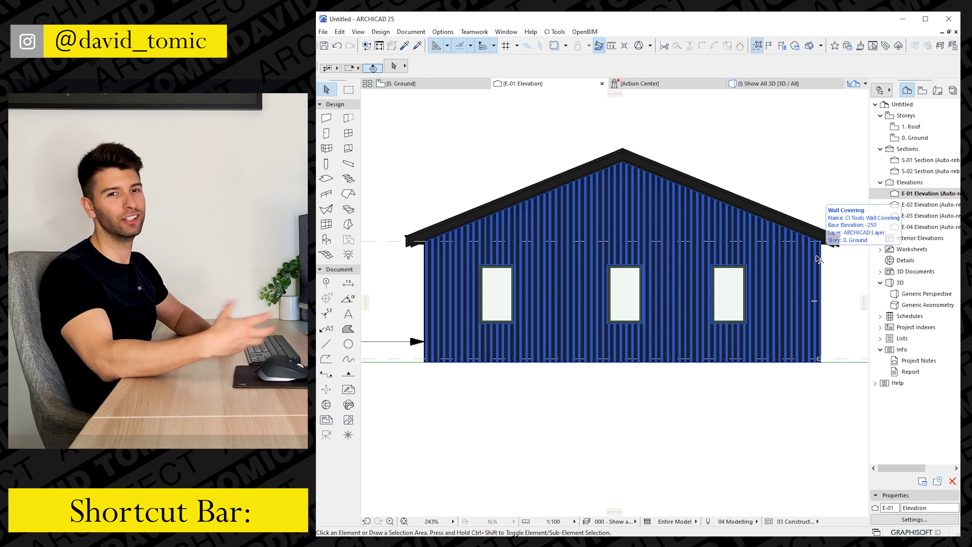
scroll(827, 365, down, 2)
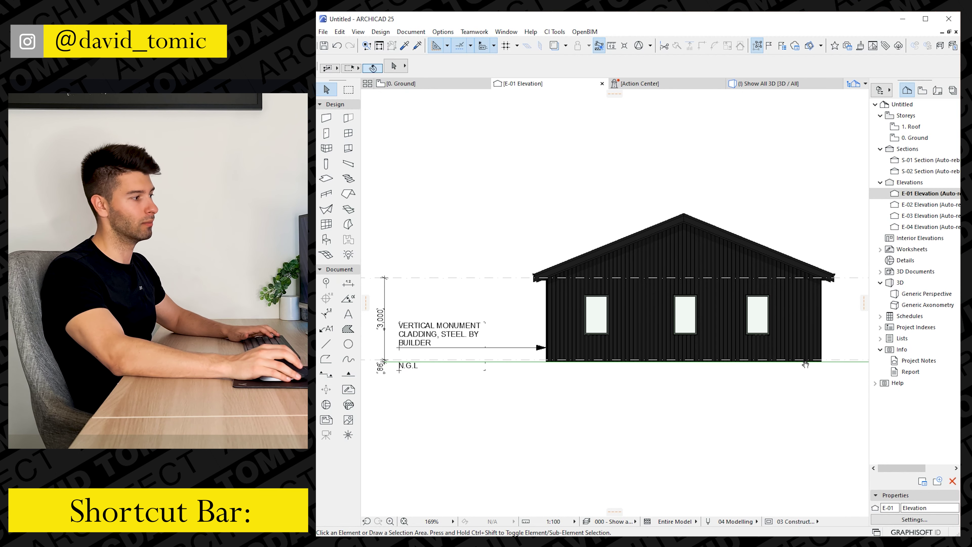
middle_drag(805, 362, 689, 378)
scroll(689, 377, down, 1)
Place a copy of the house on the site plan, diagonally behind the original, and open the E-03 elevation to view both houses
key(F2)
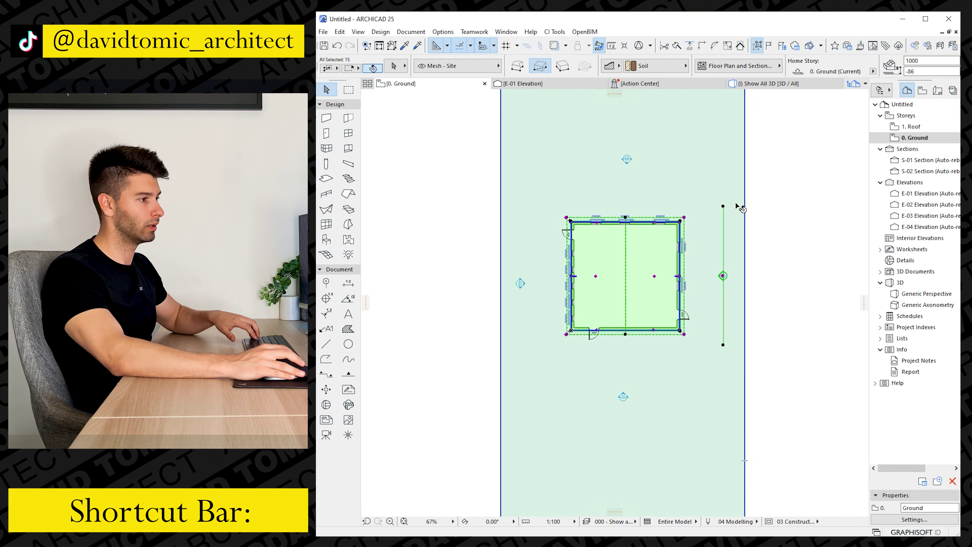
scroll(678, 242, down, 1)
middle_drag(678, 242, 654, 285)
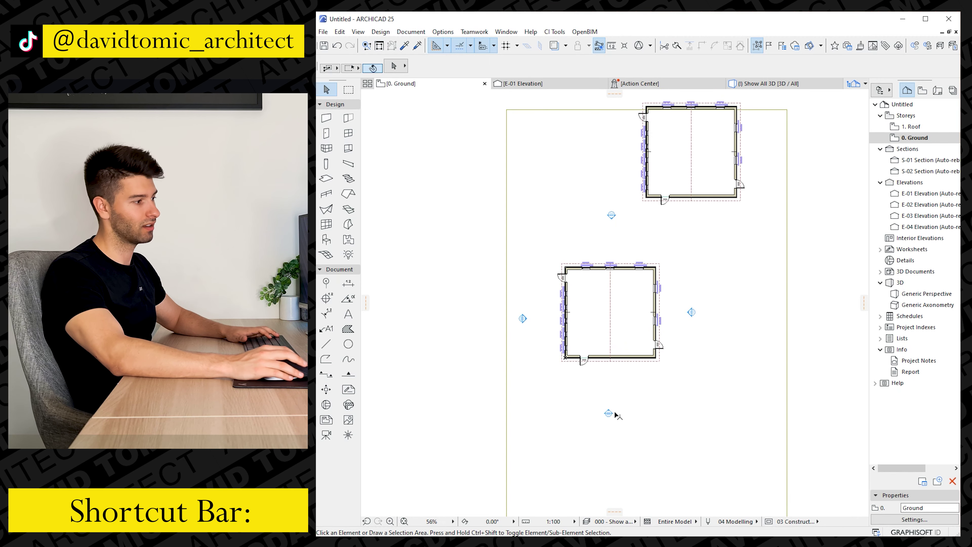
double_click(609, 414)
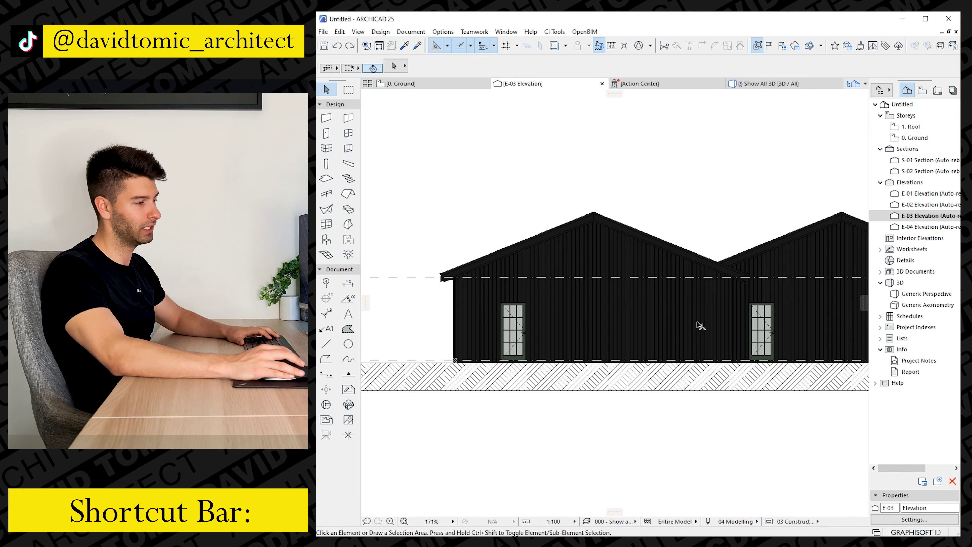
scroll(701, 325, down, 3)
middle_drag(724, 317, 643, 315)
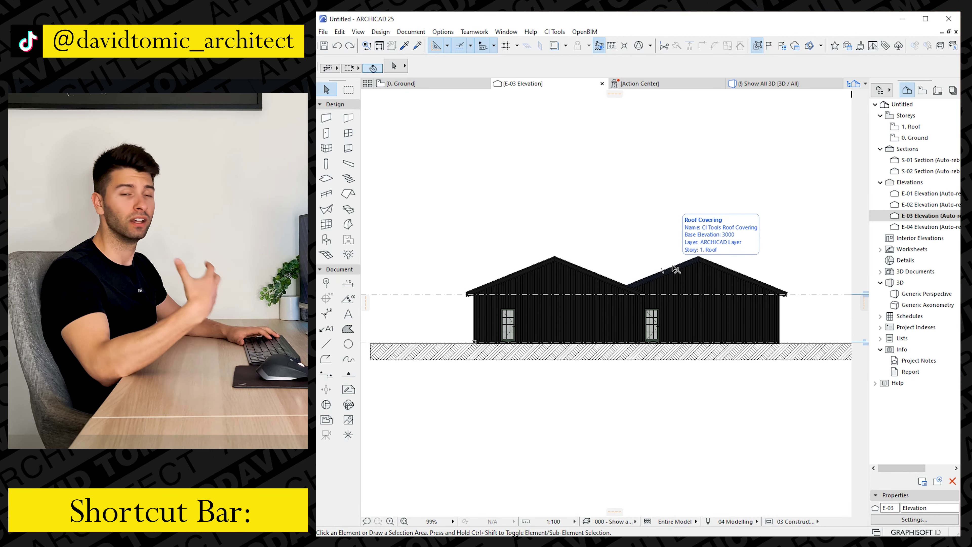
scroll(750, 315, up, 4)
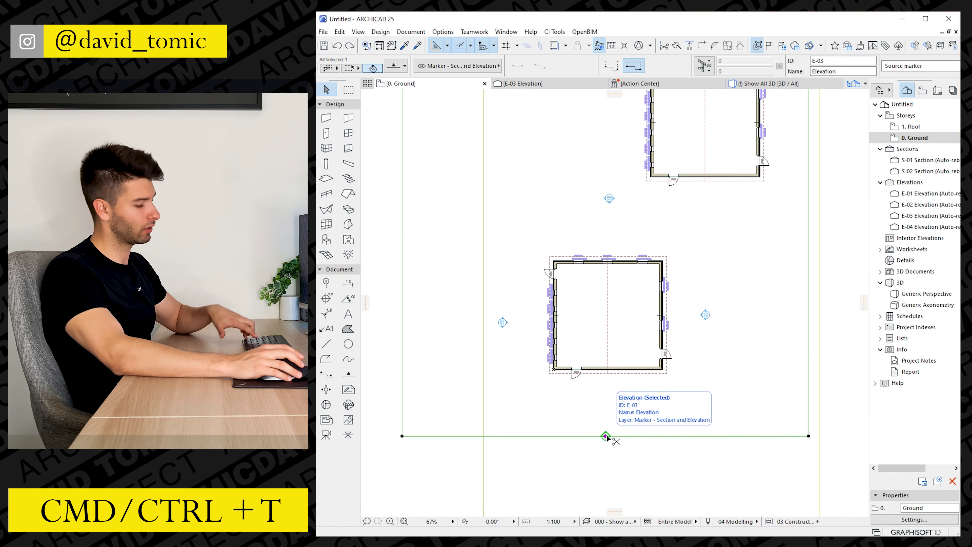
Turn on Fade Distant Elements in the model appearance settings of the E-03 elevation marker
key(ctrl+t)
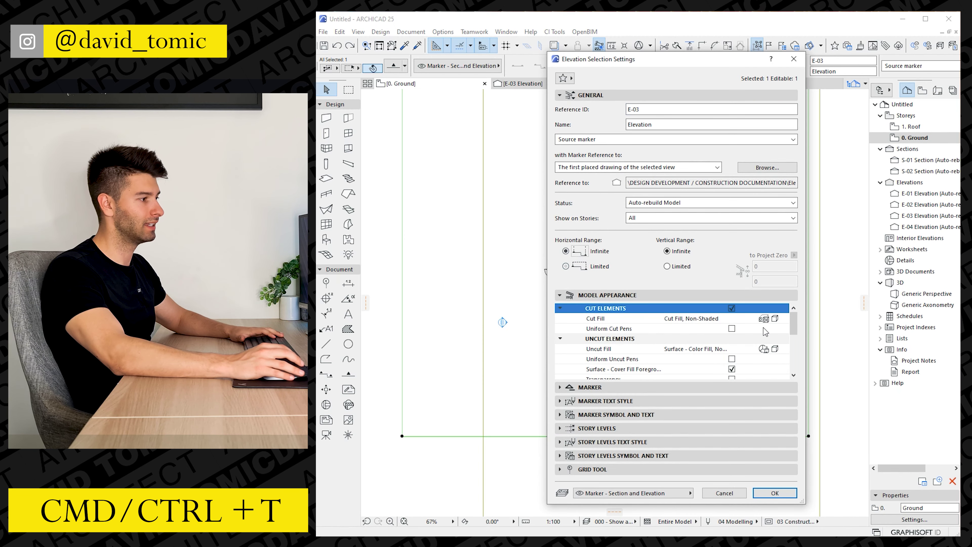
scroll(704, 350, down, 5)
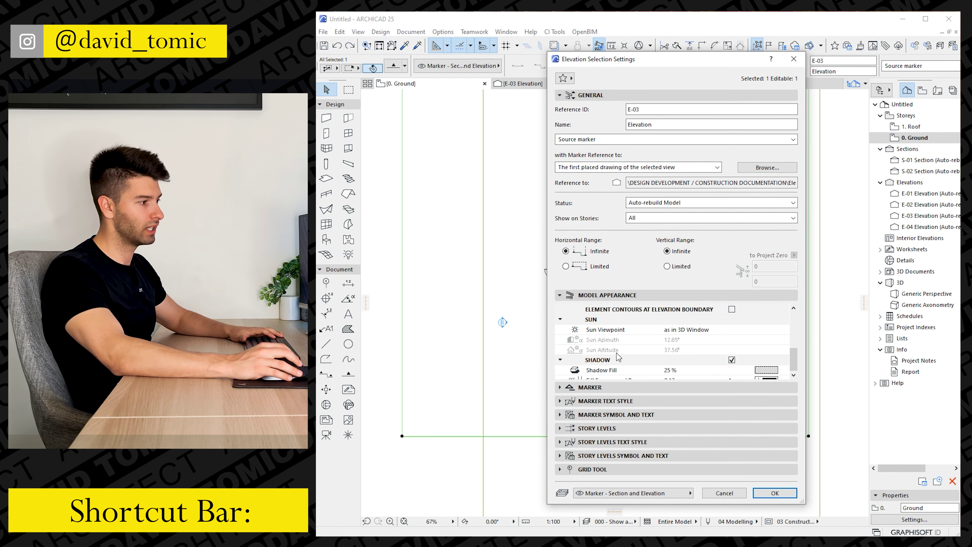
scroll(617, 356, up, 2)
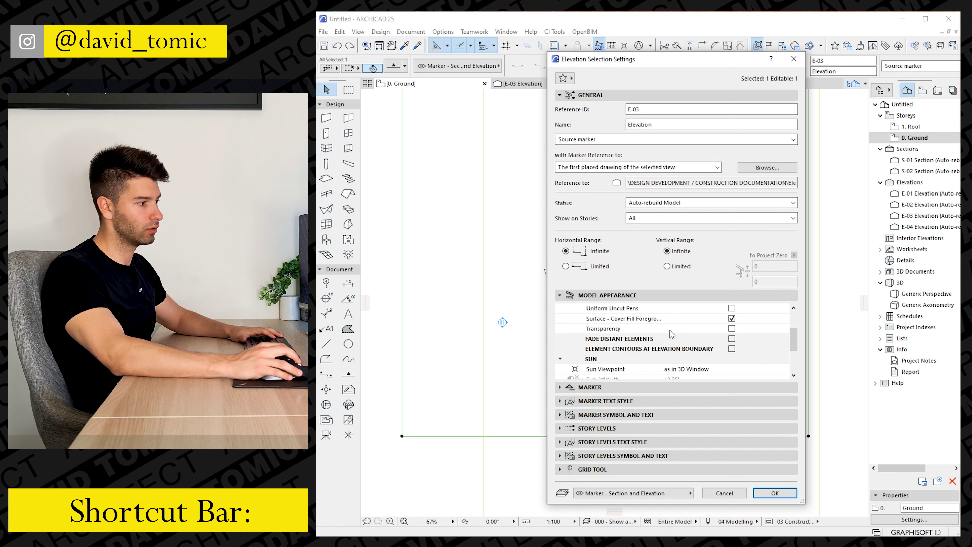
click(731, 338)
click(775, 492)
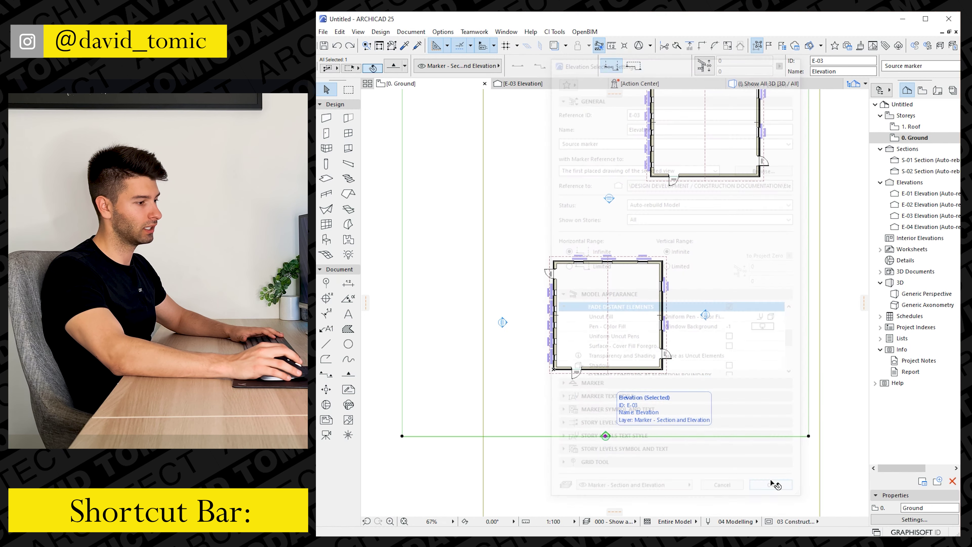
Move the E-03 marker's distant area line into the gap between the two houses, and check the result in the E-03 elevation
click(714, 344)
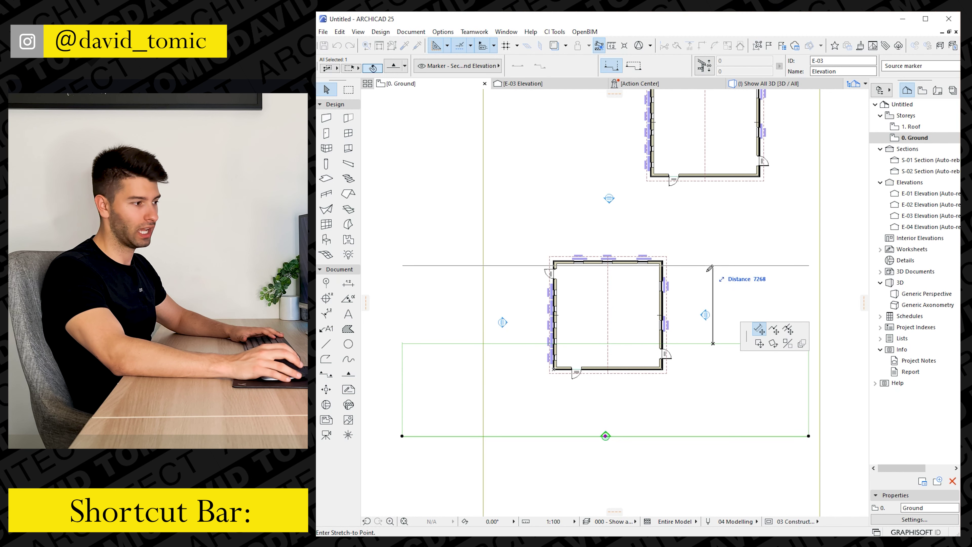
click(714, 221)
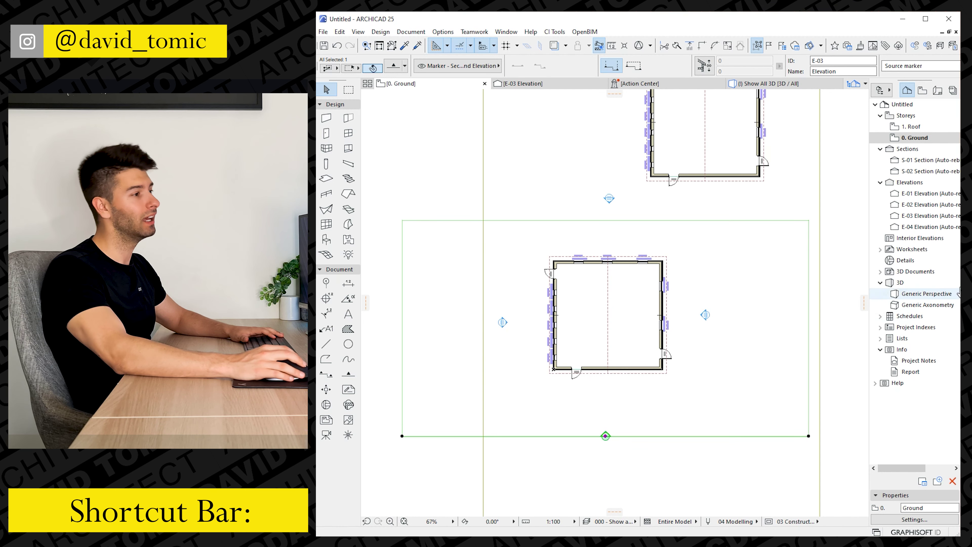
key(Escape)
double_click(936, 217)
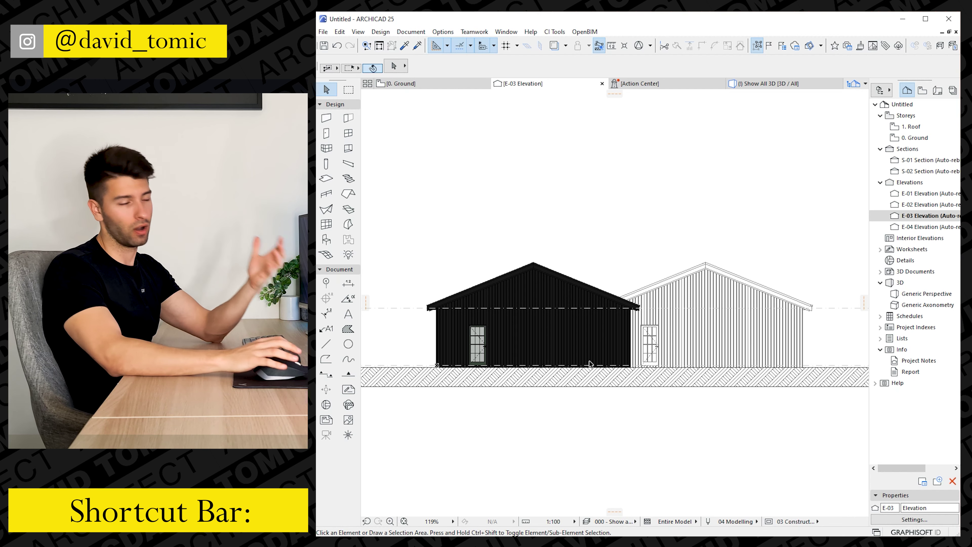
click(447, 85)
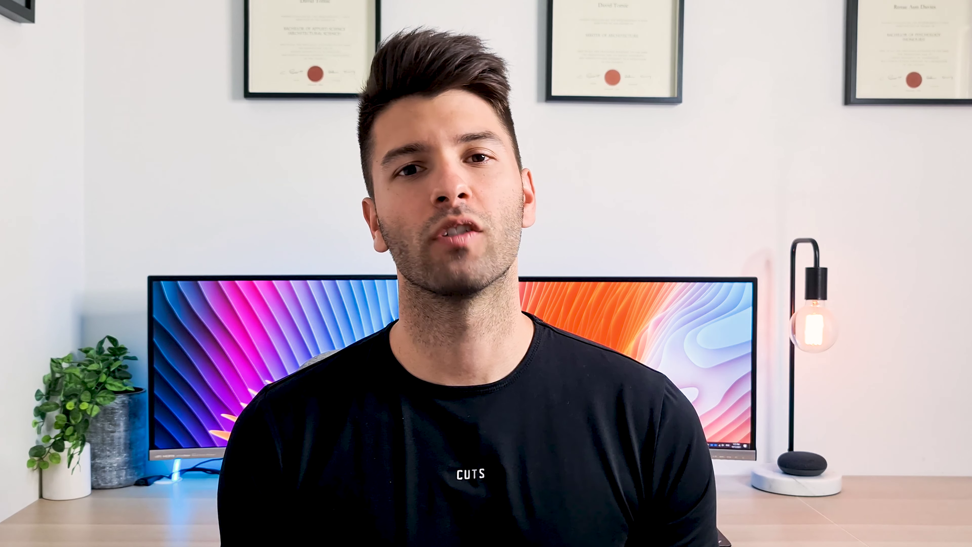